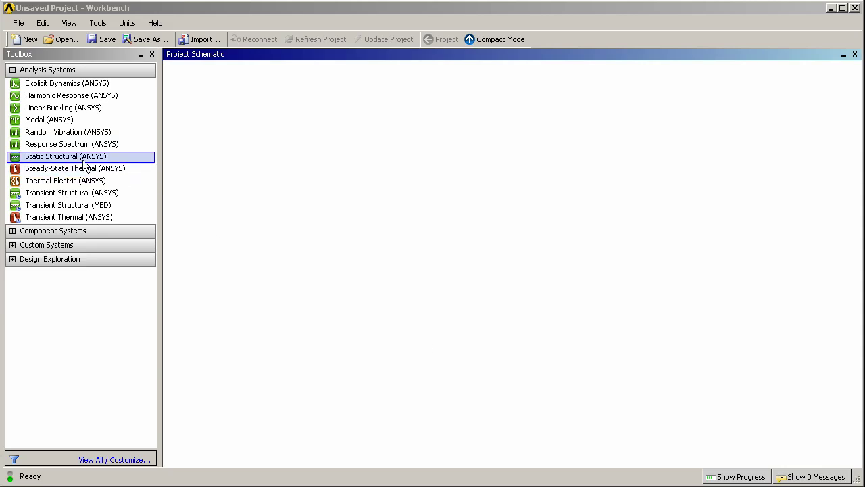
Step: Add a Modal (ANSYS) system to the schematic and import fan.agdb as its geometry
{"action": "left_click_drag", "start_coordinate": [58, 125], "coordinate": [247, 139]}
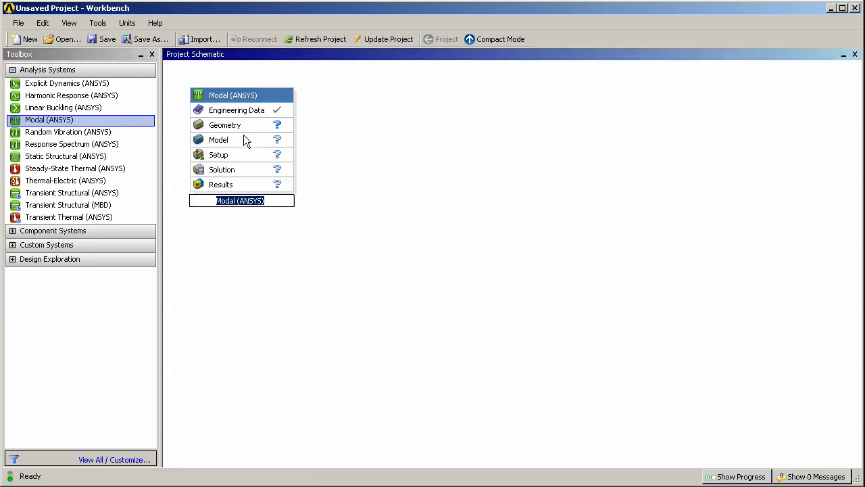
{"action": "left_click", "coordinate": [246, 127]}
{"action": "right_click", "coordinate": [246, 125]}
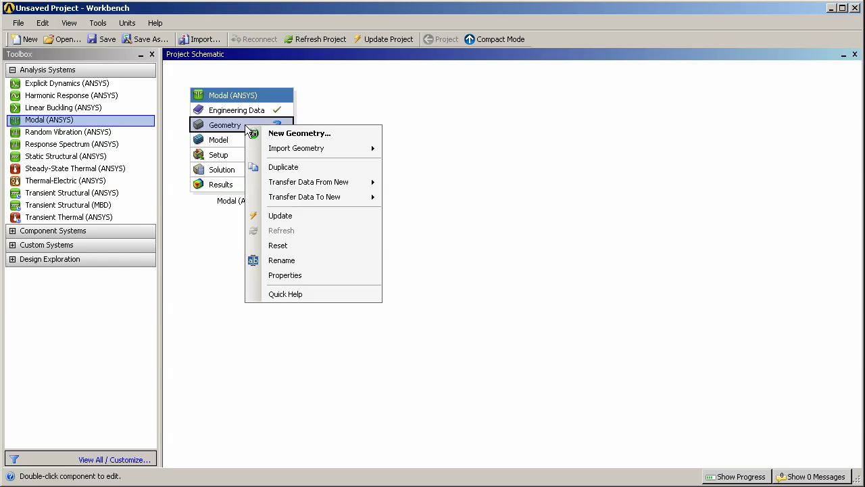
{"action": "mouse_move", "coordinate": [284, 151]}
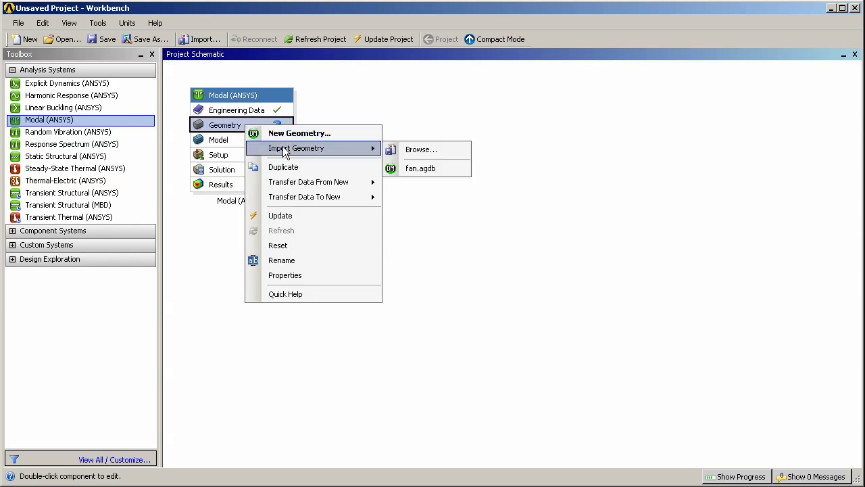
{"action": "left_click", "coordinate": [419, 167]}
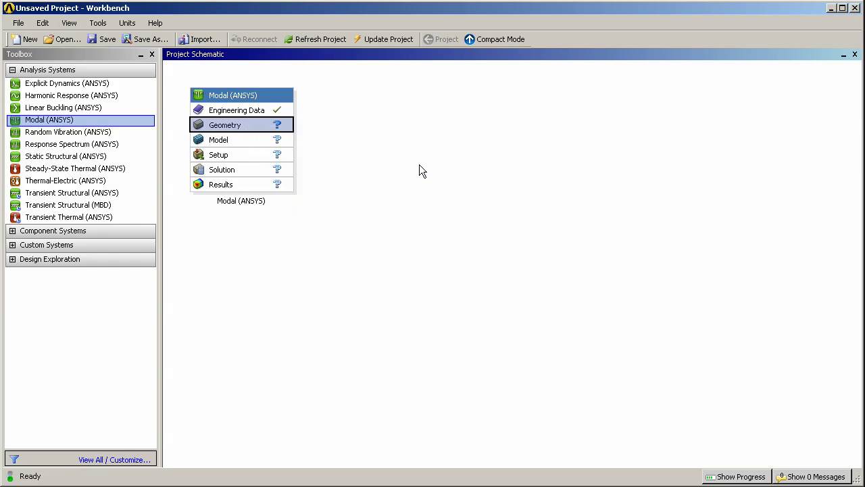
Step: Open the model in Mechanical and zoom in on the fan's hub hole
{"action": "double_click", "coordinate": [247, 139]}
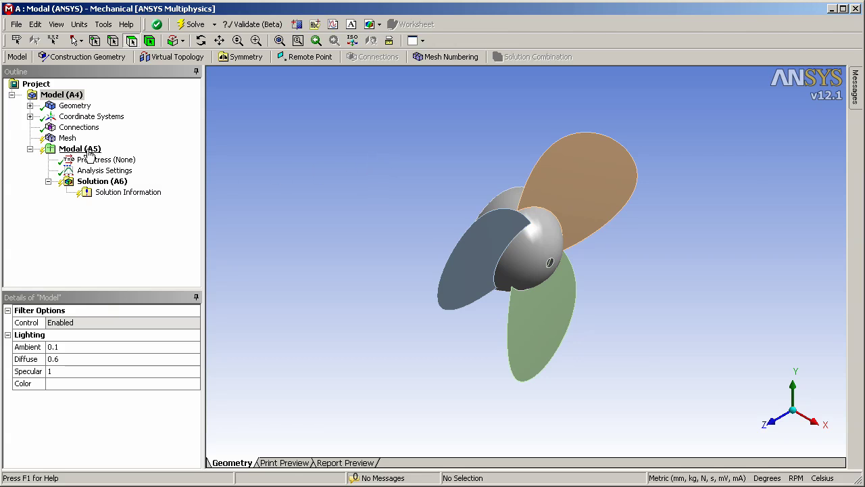
{"action": "middle_click_drag", "start_coordinate": [386, 203], "coordinate": [337, 169]}
{"action": "right_click_drag", "start_coordinate": [490, 221], "coordinate": [571, 278]}
Step: Fix the hub hole's circular edge with a Fixed Support under Modal (A5)
{"action": "left_click", "coordinate": [113, 40]}
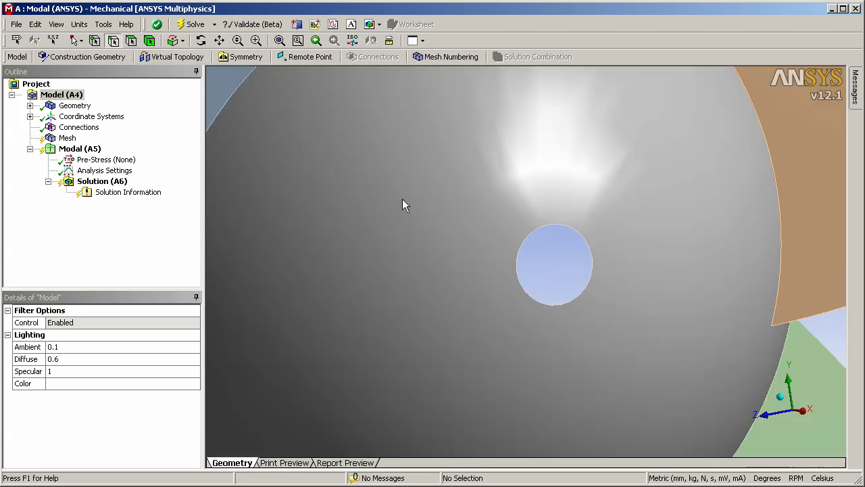
{"action": "left_click", "coordinate": [530, 233]}
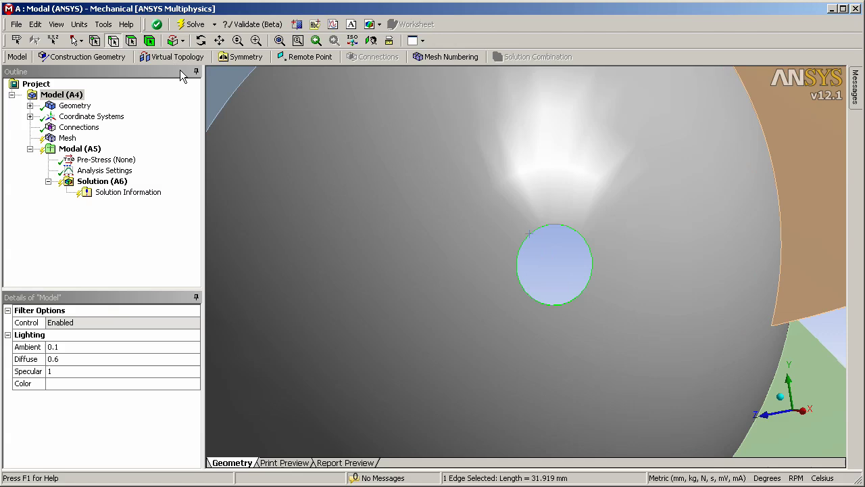
{"action": "left_click", "coordinate": [104, 149]}
{"action": "left_click", "coordinate": [173, 57]}
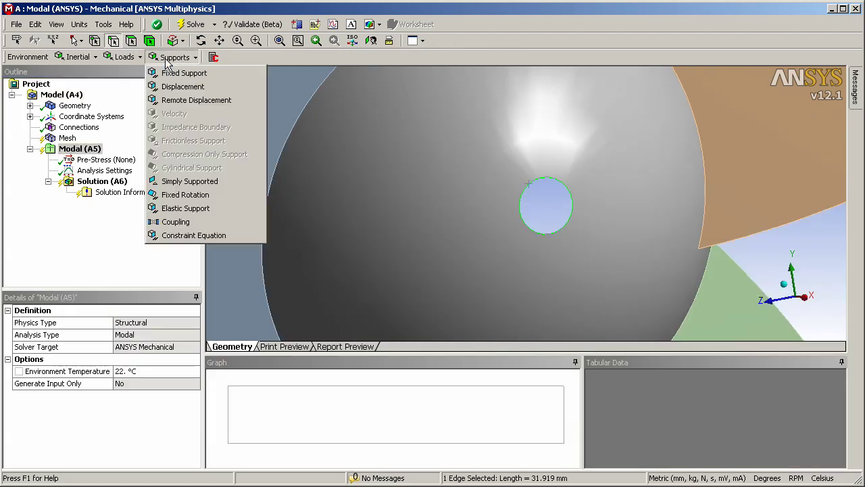
{"action": "left_click", "coordinate": [181, 73]}
{"action": "left_click", "coordinate": [280, 40]}
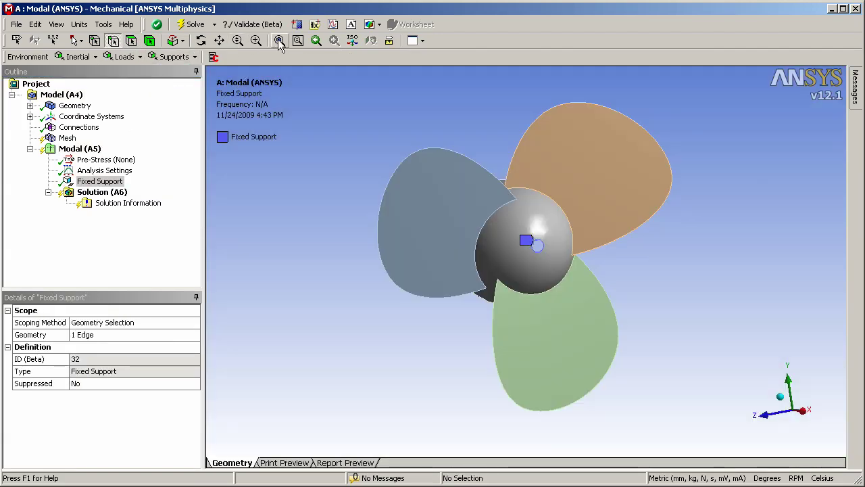
Step: Set Max Modes to Find to 3 and solve, giving 105.9, 106.02 and 122.6 Hz
{"action": "left_click", "coordinate": [103, 160]}
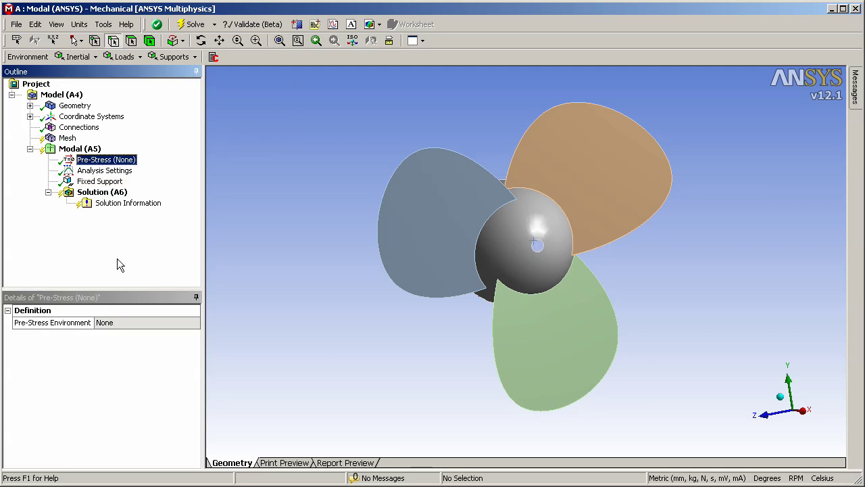
{"action": "left_click", "coordinate": [105, 170]}
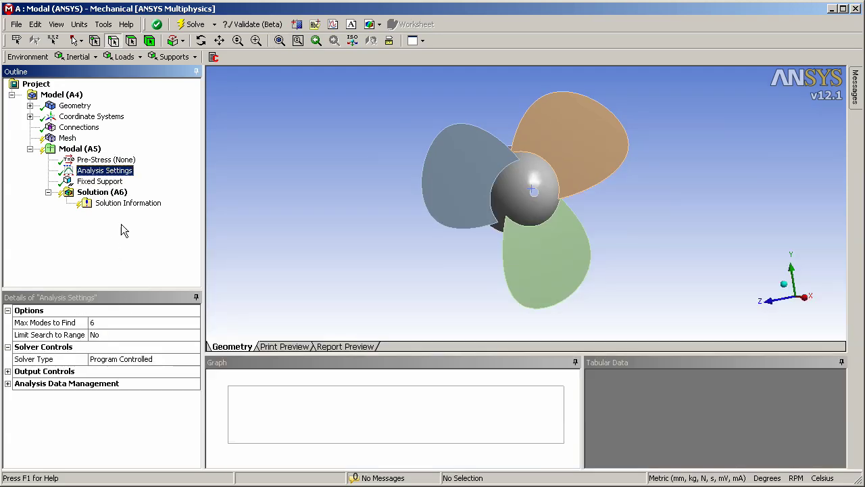
{"action": "left_click", "coordinate": [113, 323]}
{"action": "type", "text": "3"}
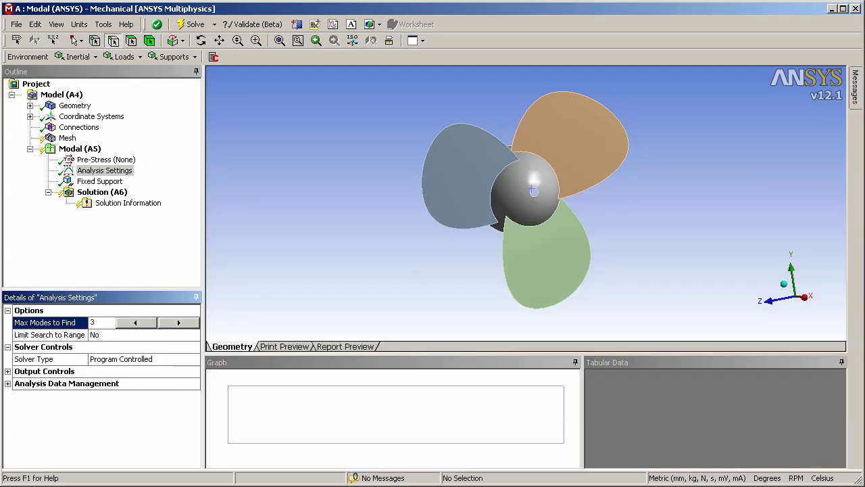
{"action": "key", "text": "Return"}
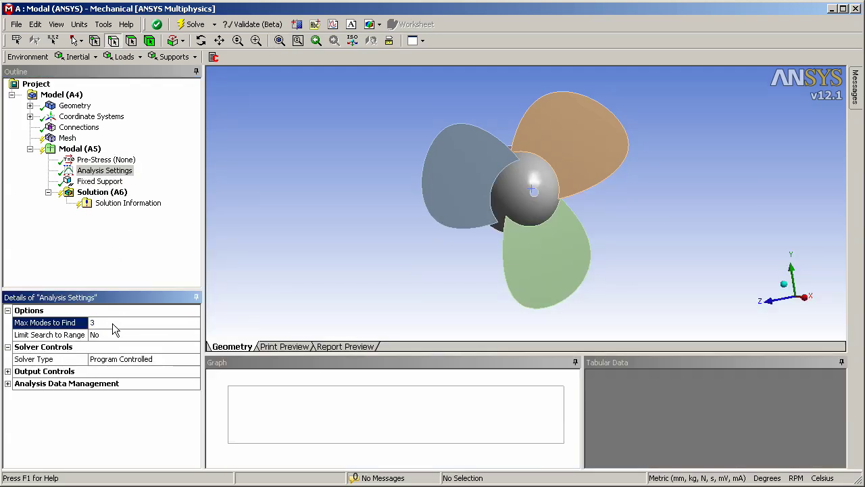
{"action": "left_click", "coordinate": [189, 27]}
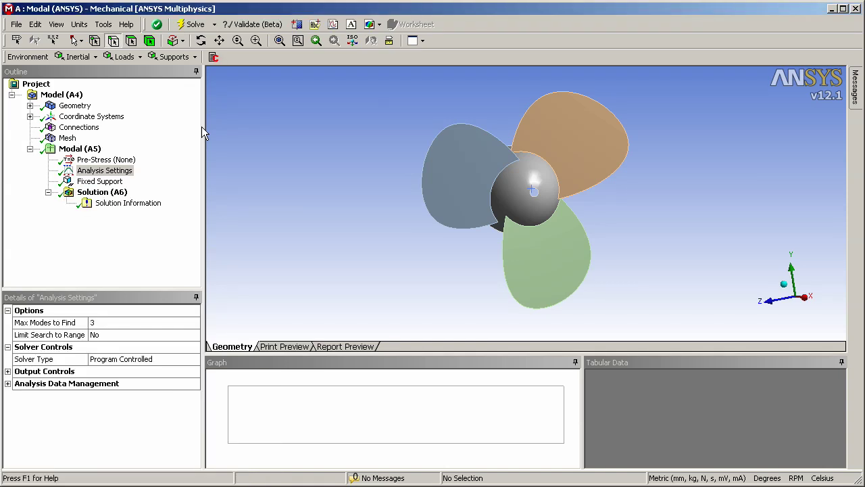
{"action": "left_click", "coordinate": [108, 192]}
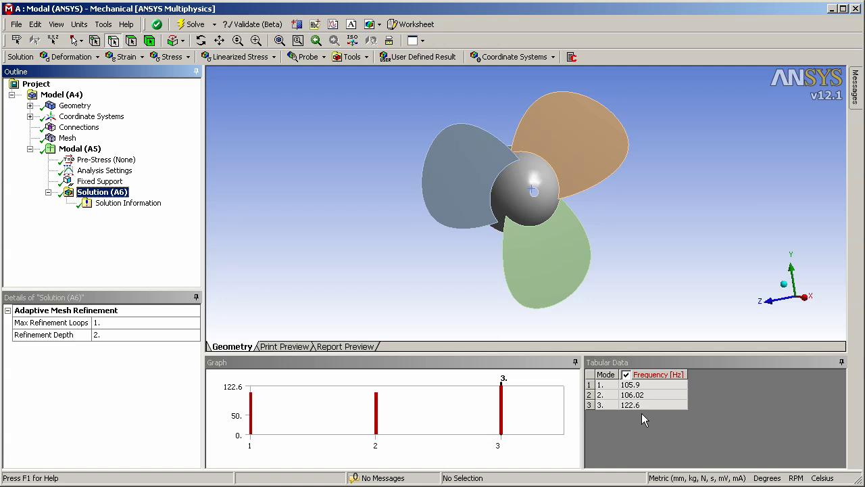
Step: Back in Workbench, duplicate the Modal system from its Setup cell
{"action": "left_click", "coordinate": [428, 483]}
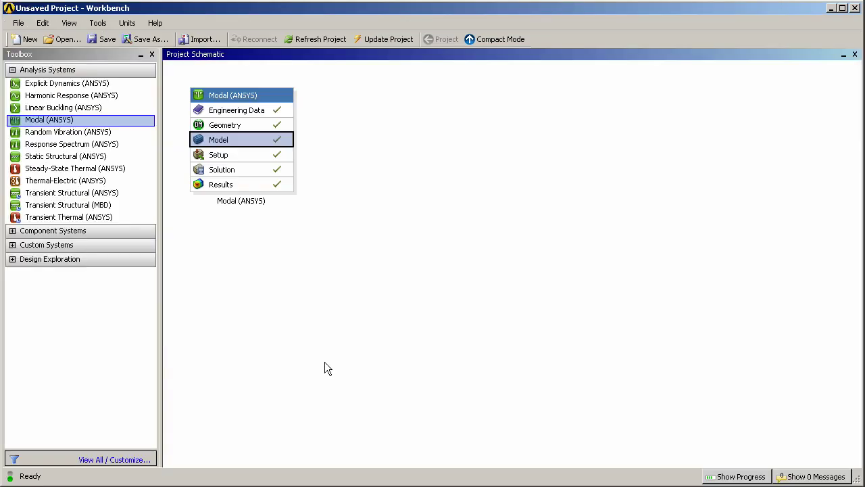
{"action": "right_click", "coordinate": [264, 156]}
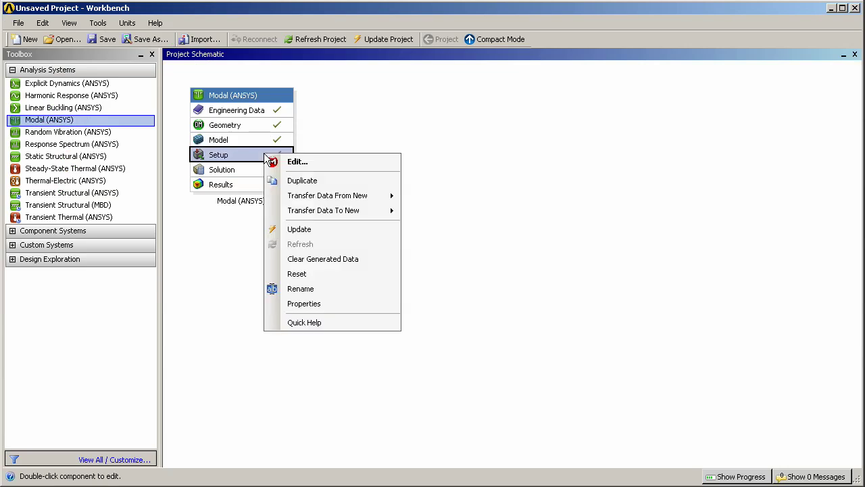
{"action": "left_click", "coordinate": [305, 181]}
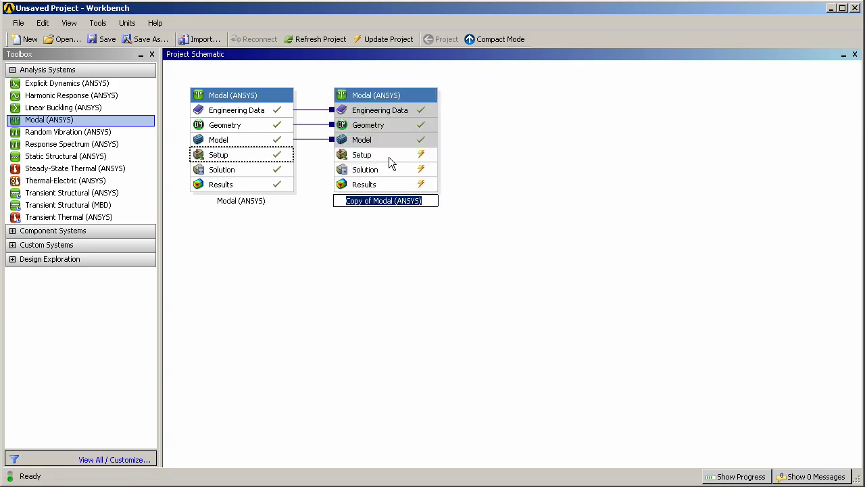
{"action": "left_click", "coordinate": [388, 158]}
Step: Feed the copied Modal setup with data from a new Static Structural system
{"action": "right_click", "coordinate": [389, 159]}
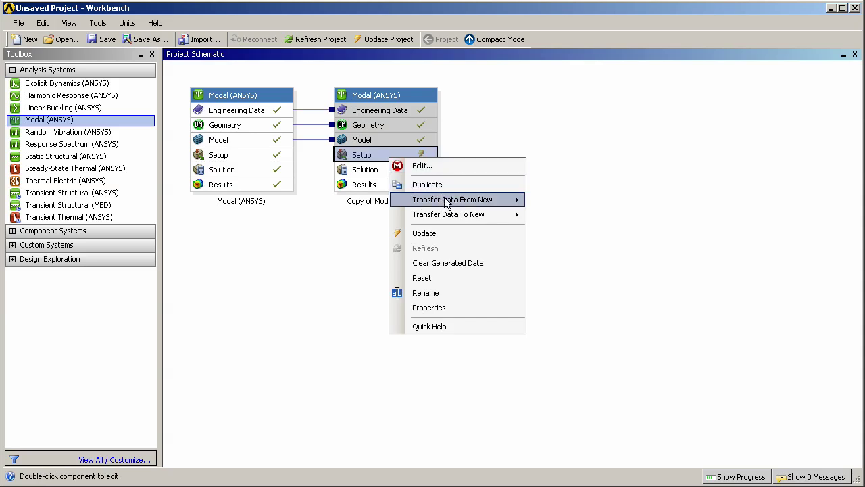
{"action": "mouse_move", "coordinate": [447, 198]}
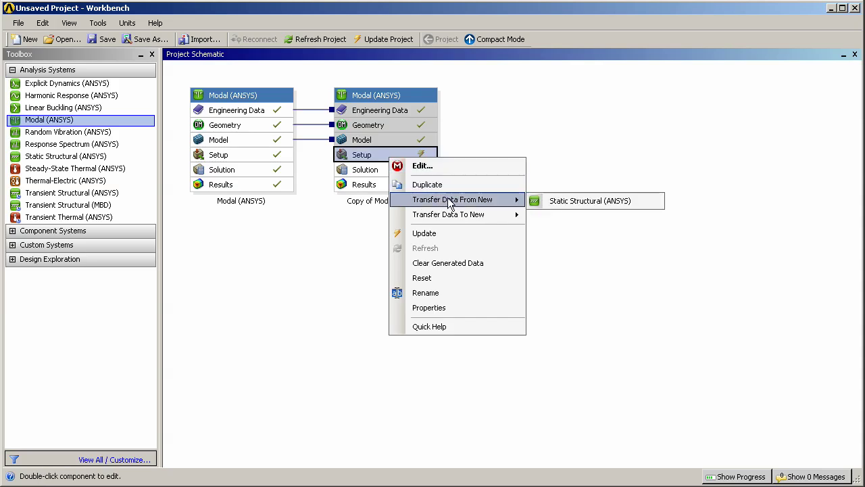
{"action": "left_click", "coordinate": [565, 201]}
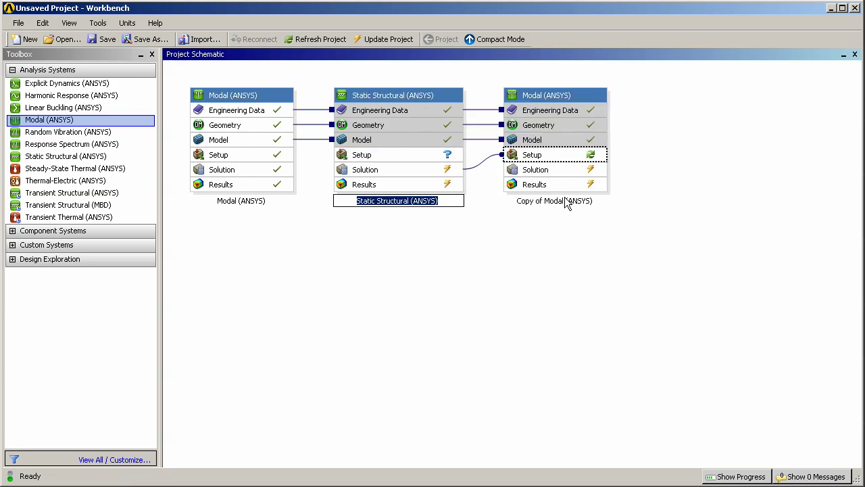
Step: Open the linked analyses in Mechanical and copy the Fixed Support into Static Structural
{"action": "double_click", "coordinate": [407, 159]}
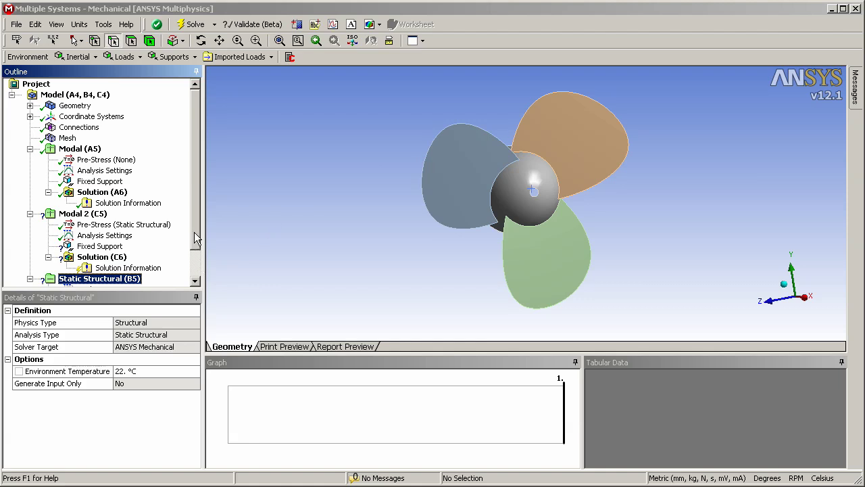
{"action": "left_click_drag", "start_coordinate": [196, 247], "coordinate": [196, 270]}
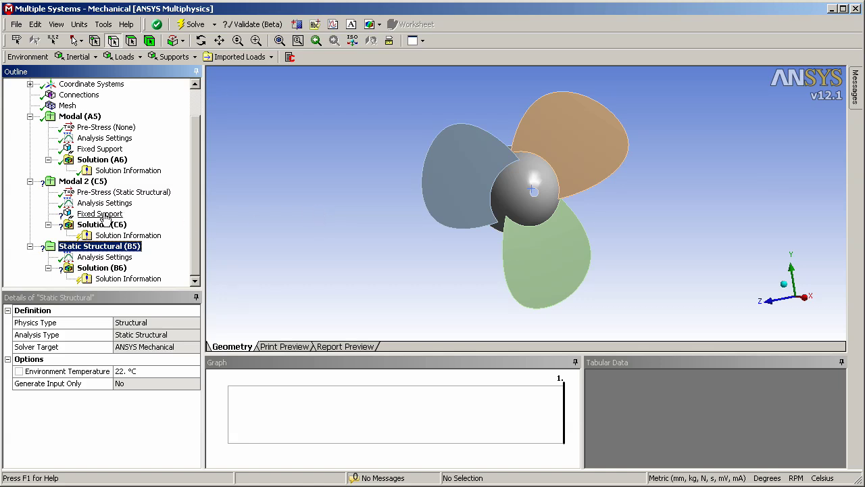
{"action": "left_click_drag", "start_coordinate": [100, 215], "coordinate": [93, 249]}
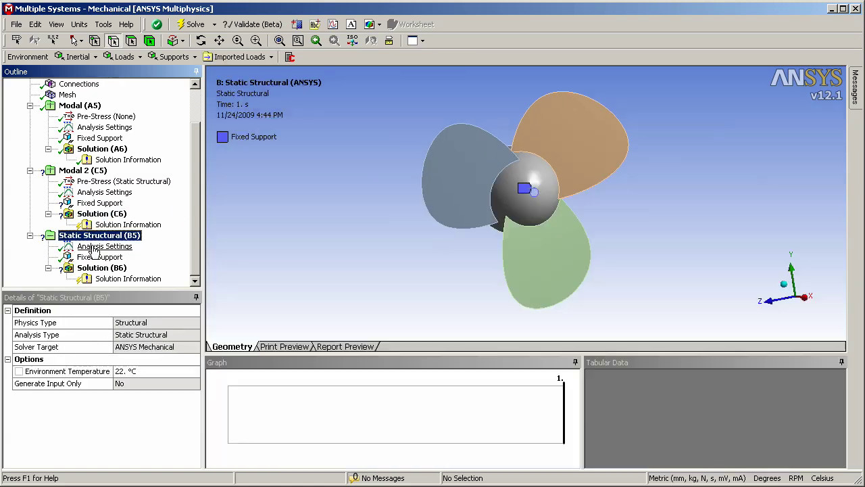
{"action": "left_click", "coordinate": [95, 257]}
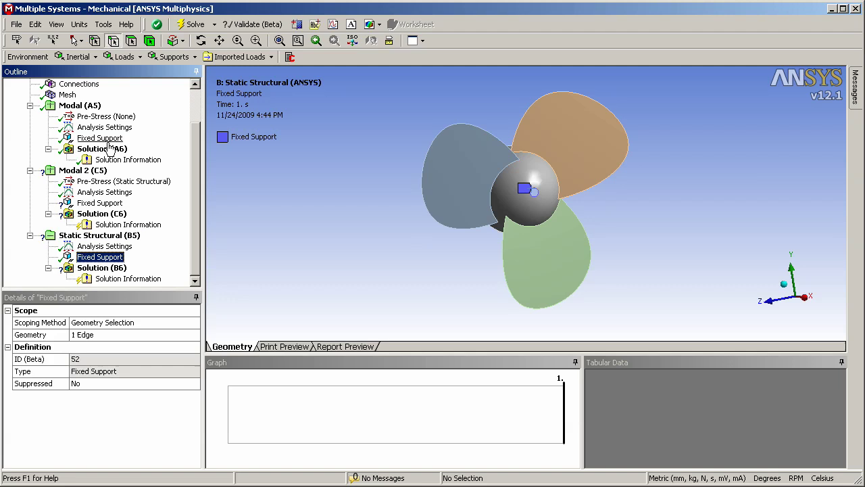
Step: Add a Rotational Velocity defined by components with 2000 RPM in X
{"action": "left_click", "coordinate": [80, 57]}
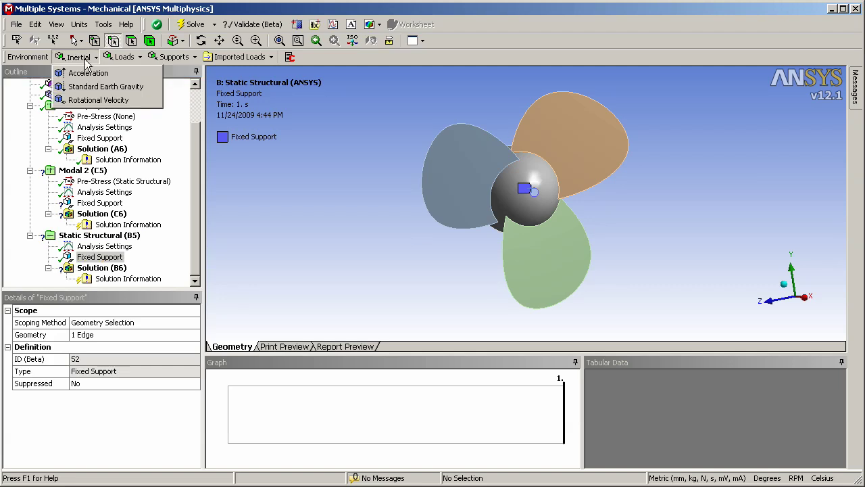
{"action": "left_click", "coordinate": [91, 100]}
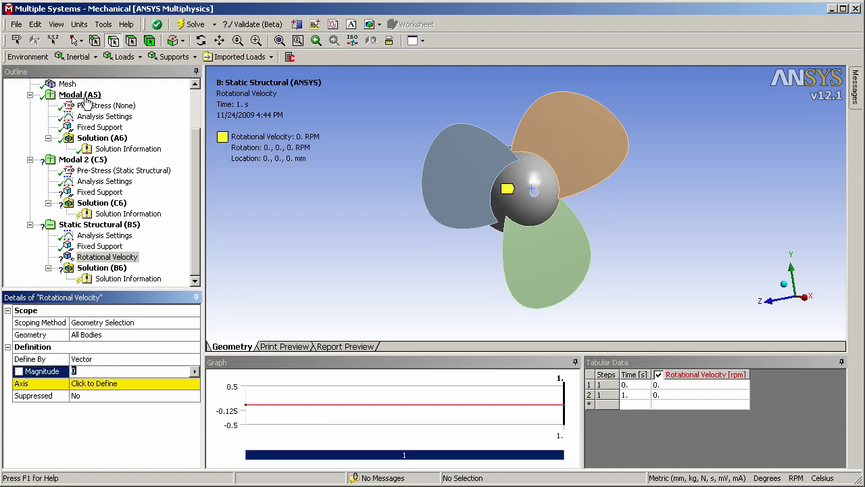
{"action": "double_click", "coordinate": [124, 357]}
{"action": "left_click", "coordinate": [121, 383]}
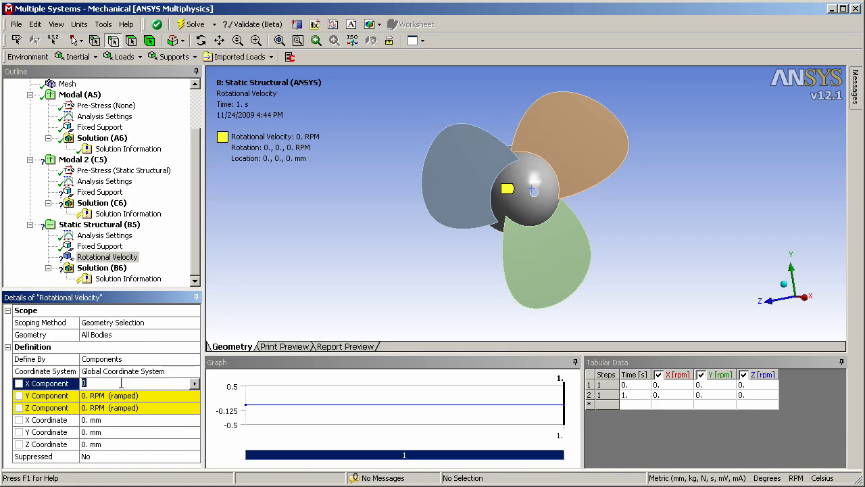
{"action": "type", "text": "2000"}
{"action": "key", "text": "Return"}
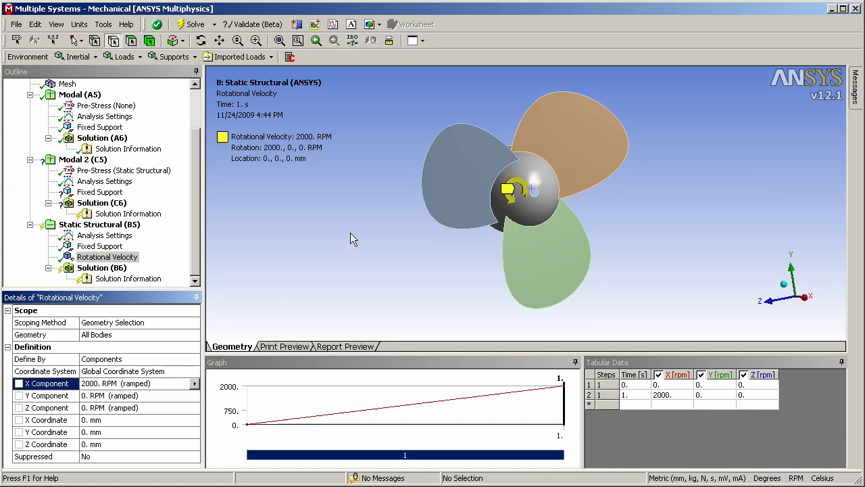
{"action": "middle_click_drag", "start_coordinate": [350, 232], "coordinate": [399, 219]}
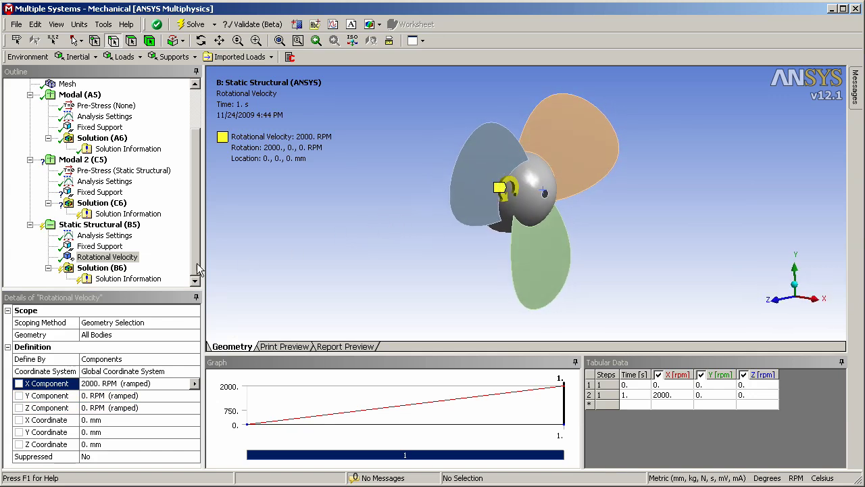
{"action": "left_click", "coordinate": [125, 267]}
Step: Add and solve an Equivalent (von-Mises) stress result (89.052 MPa max), saving it as a Figure
{"action": "left_click", "coordinate": [169, 60]}
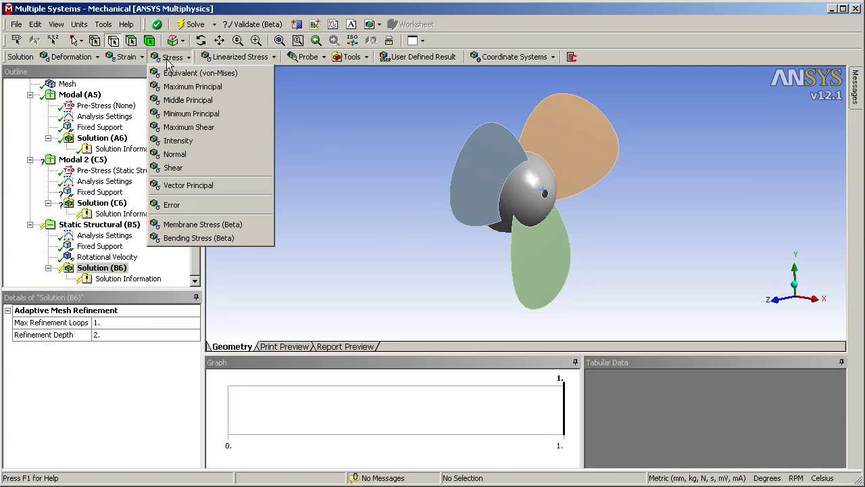
{"action": "left_click", "coordinate": [200, 73]}
{"action": "left_click", "coordinate": [192, 24]}
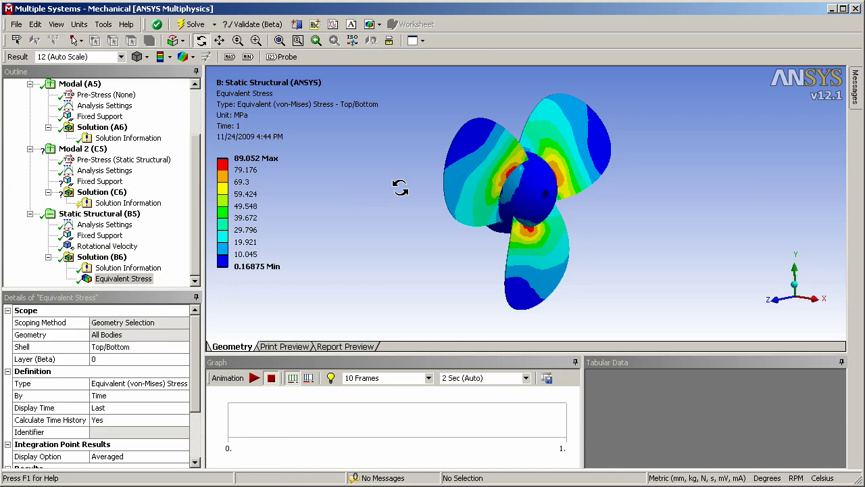
{"action": "left_click_drag", "start_coordinate": [400, 187], "coordinate": [400, 184]}
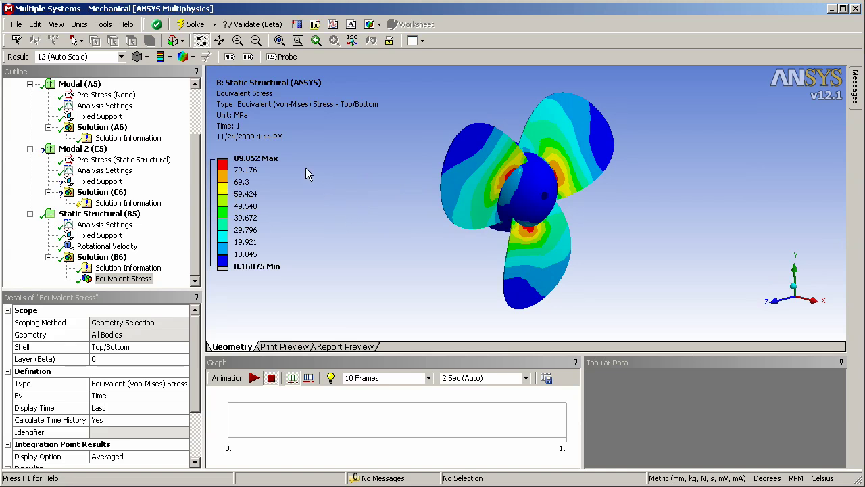
{"action": "left_click", "coordinate": [376, 25]}
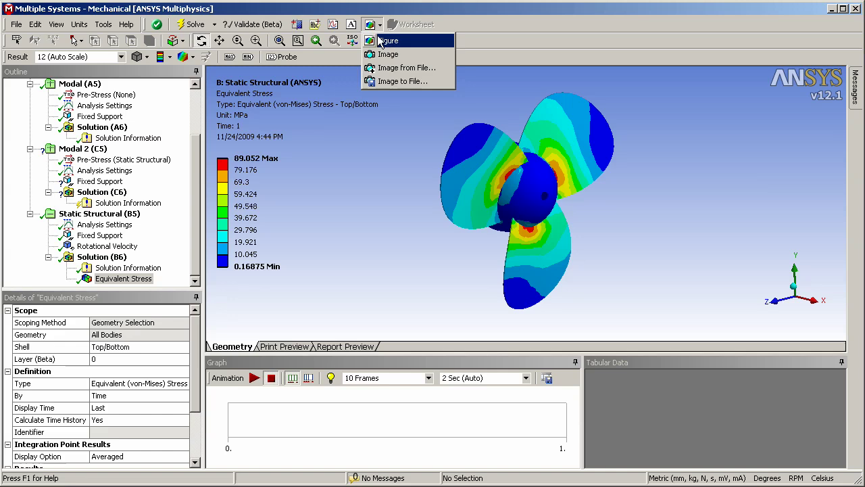
{"action": "left_click", "coordinate": [387, 41]}
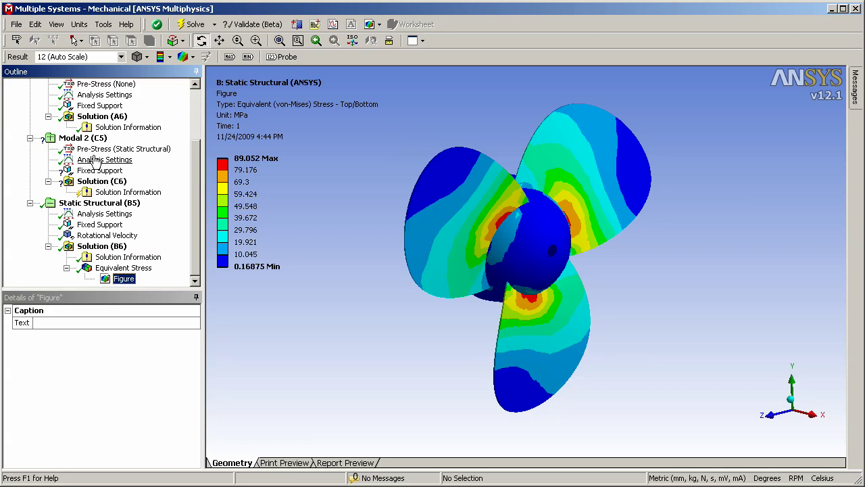
Step: Delete Modal 2's Fixed Support and solve it, giving 112.83, 112.97 and 130.23 Hz
{"action": "left_click", "coordinate": [84, 139]}
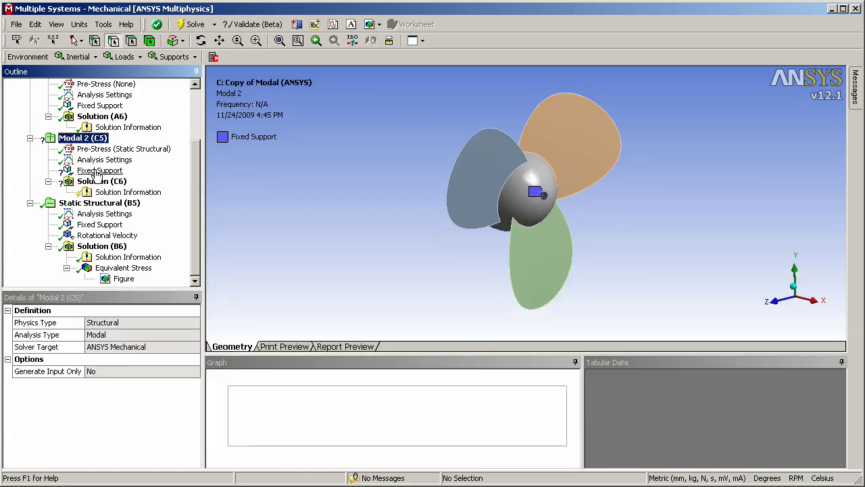
{"action": "left_click", "coordinate": [98, 171]}
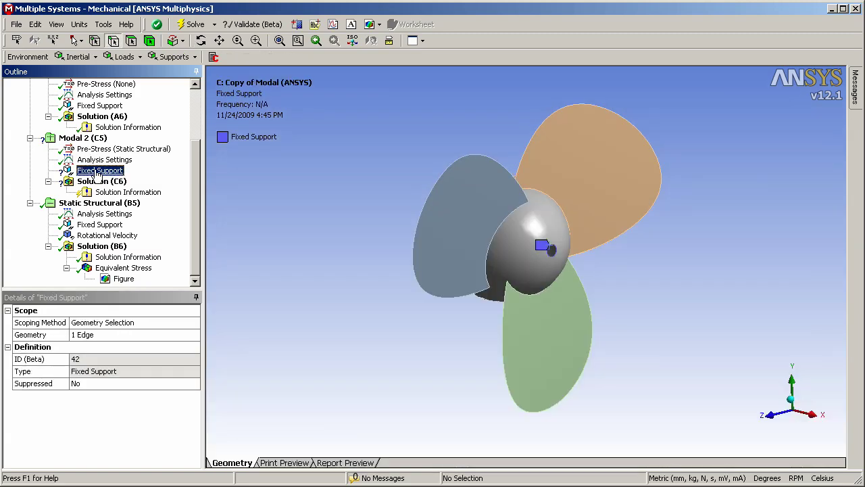
{"action": "key", "text": "Delete"}
{"action": "key", "text": "Return"}
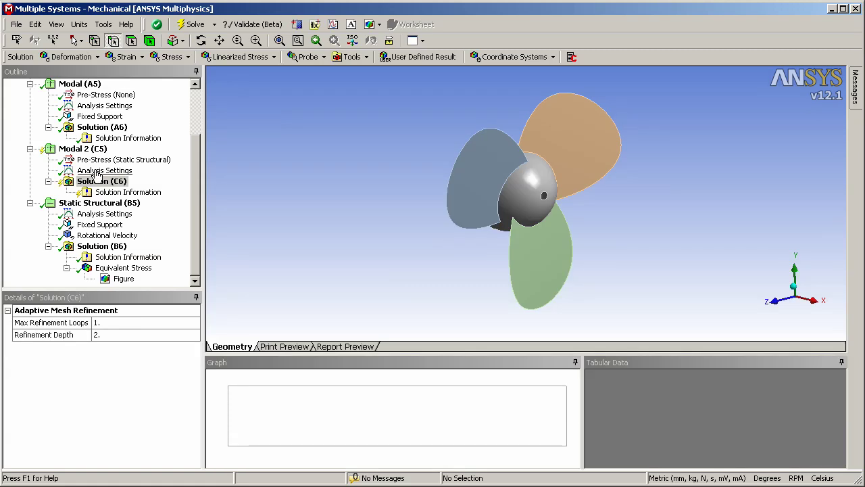
{"action": "left_click", "coordinate": [98, 171]}
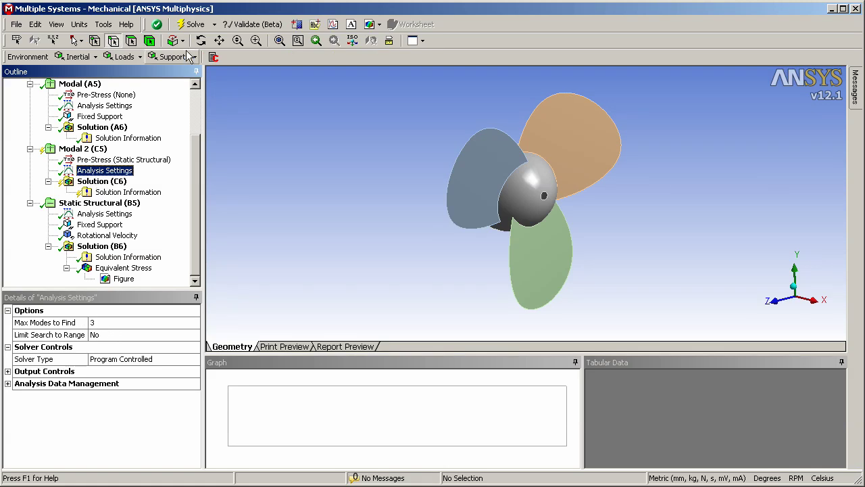
{"action": "left_click", "coordinate": [194, 24]}
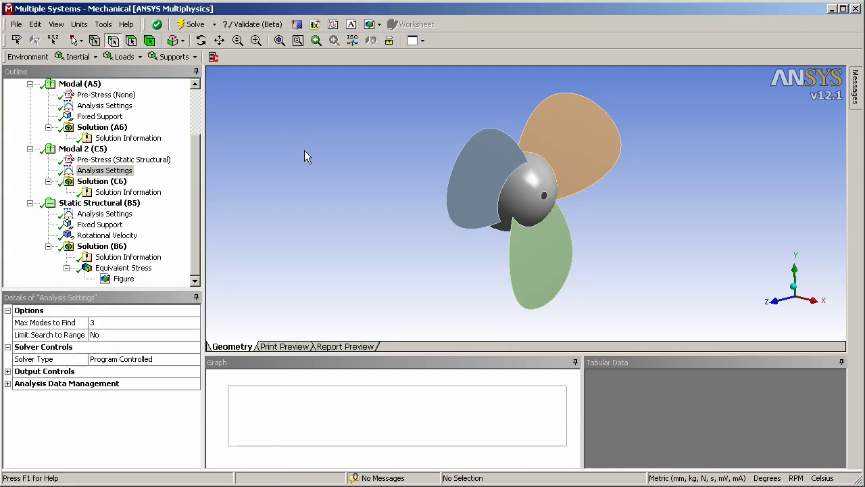
{"action": "left_click", "coordinate": [101, 181]}
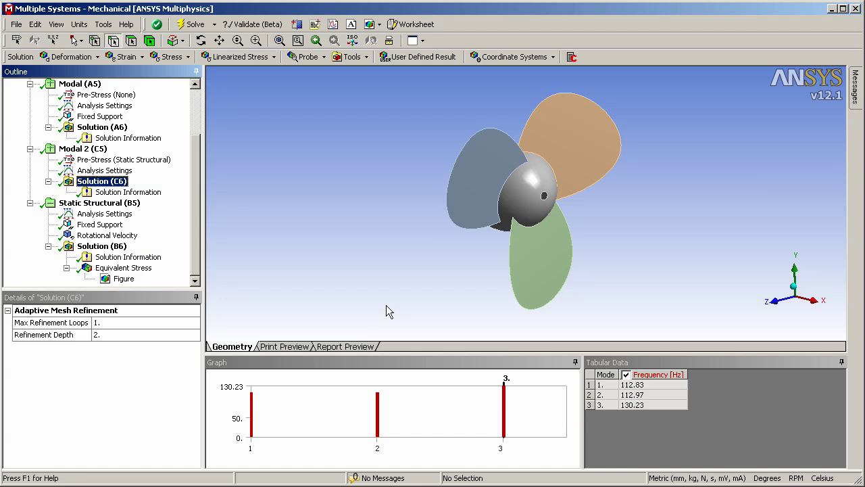
Step: Generate the Report Preview and jump to the Solution (C6) section
{"action": "left_click", "coordinate": [346, 346]}
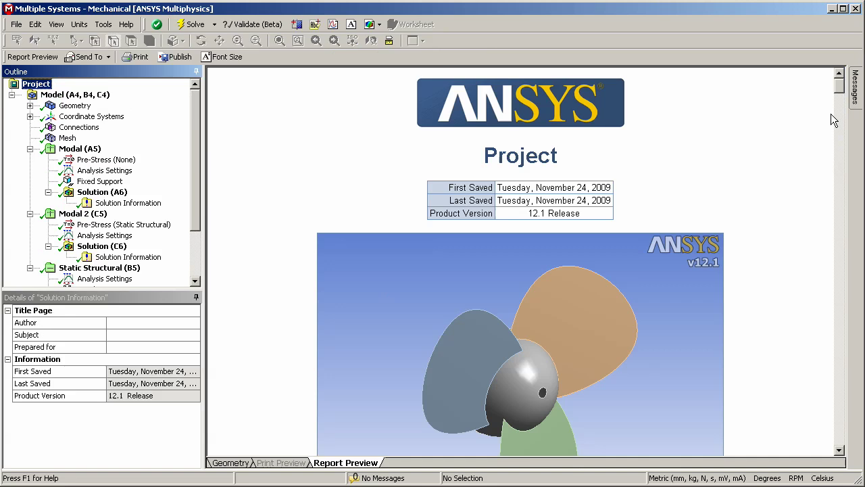
{"action": "left_click_drag", "start_coordinate": [839, 87], "coordinate": [840, 99]}
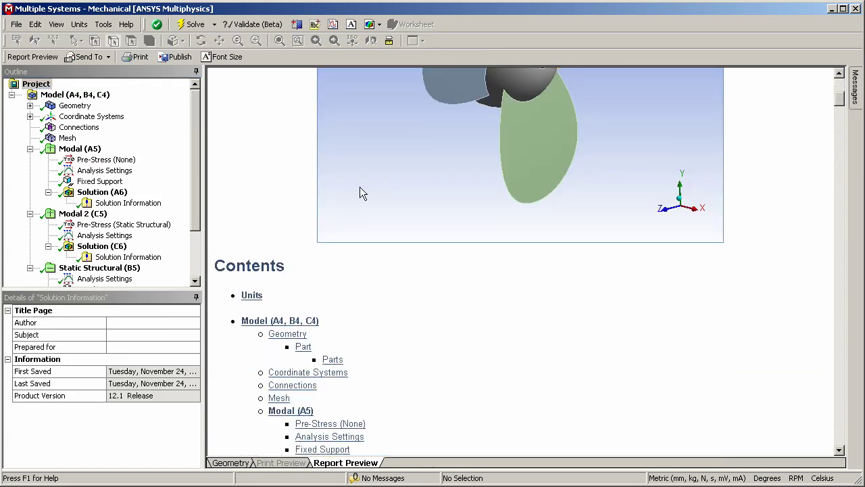
{"action": "left_click", "coordinate": [98, 248]}
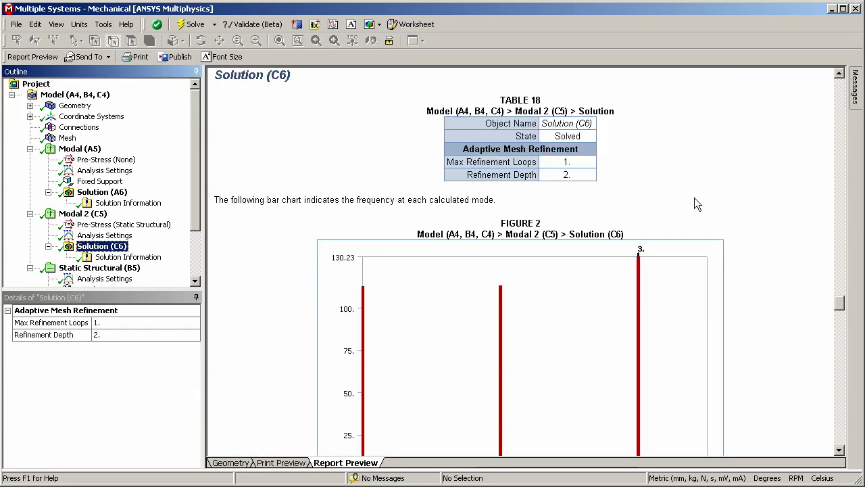
{"action": "left_click", "coordinate": [840, 451]}
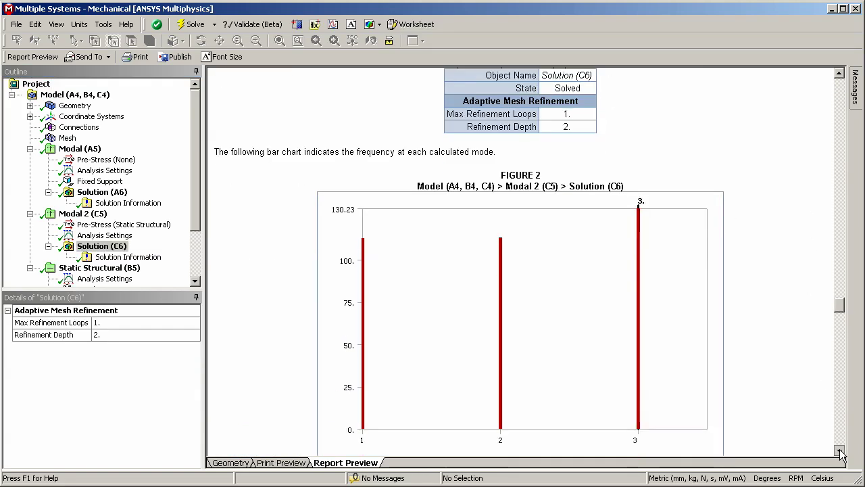
{"action": "left_click", "coordinate": [840, 451]}
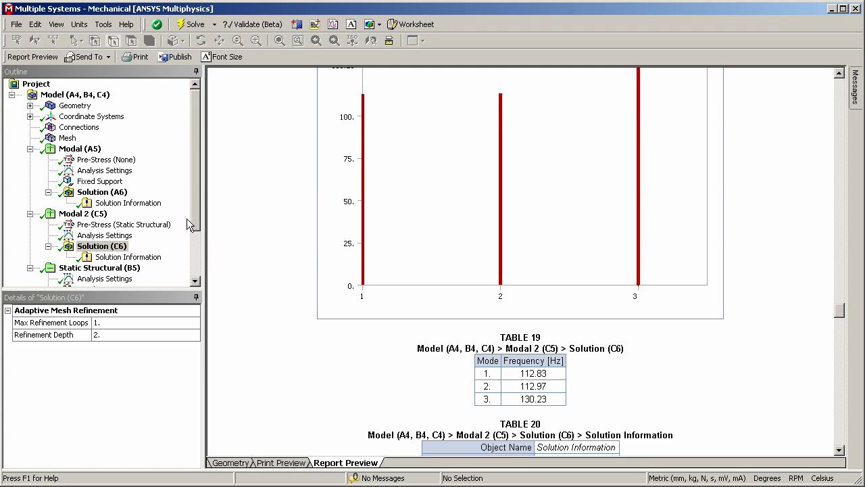
Step: Jump to the Solution (A6) frequencies and the equivalent stress figure in the report
{"action": "left_click", "coordinate": [95, 195]}
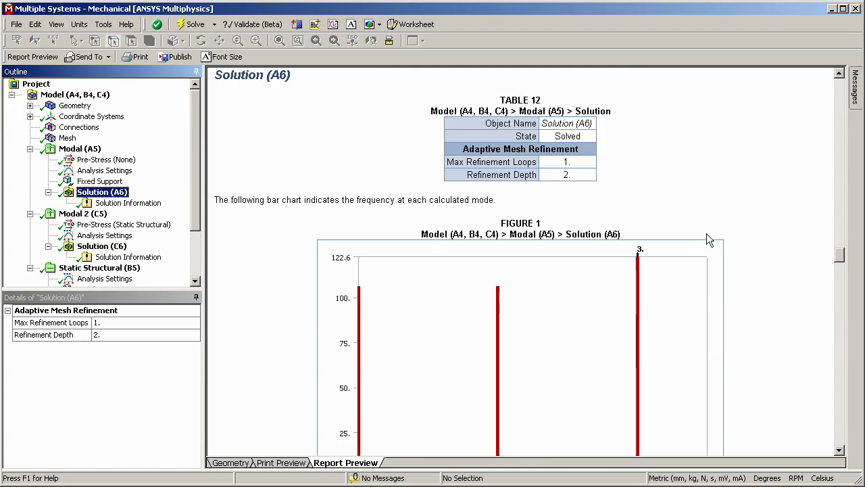
{"action": "scroll", "coordinate": [838, 449], "scroll_direction": "down", "scroll_amount": 5}
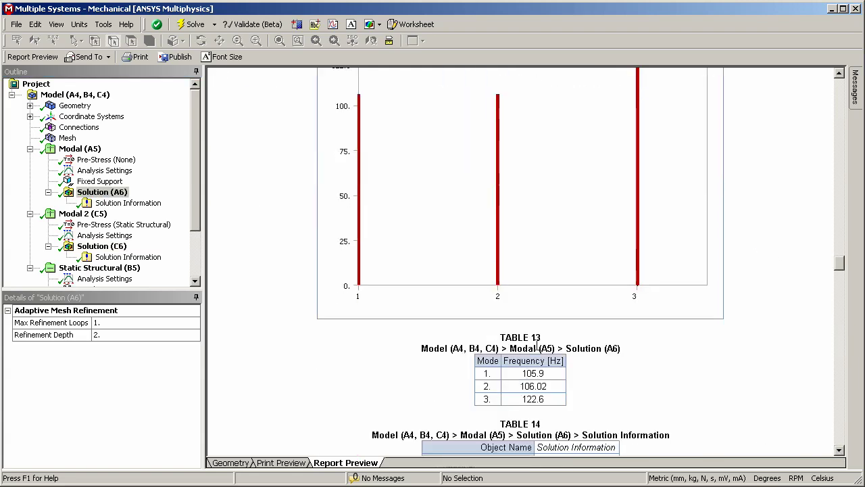
{"action": "scroll", "coordinate": [196, 279], "scroll_direction": "down", "scroll_amount": 2}
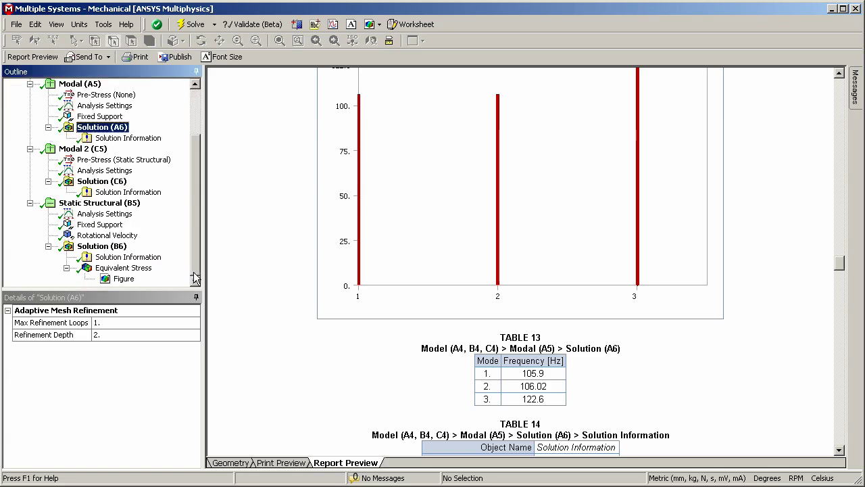
{"action": "left_click", "coordinate": [125, 279]}
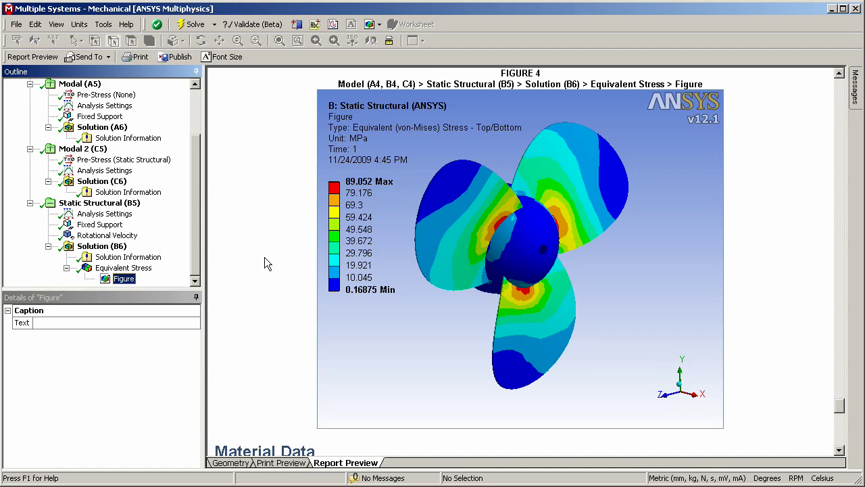
Step: Send the report to Microsoft PowerPoint as a presentation
{"action": "left_click", "coordinate": [108, 56]}
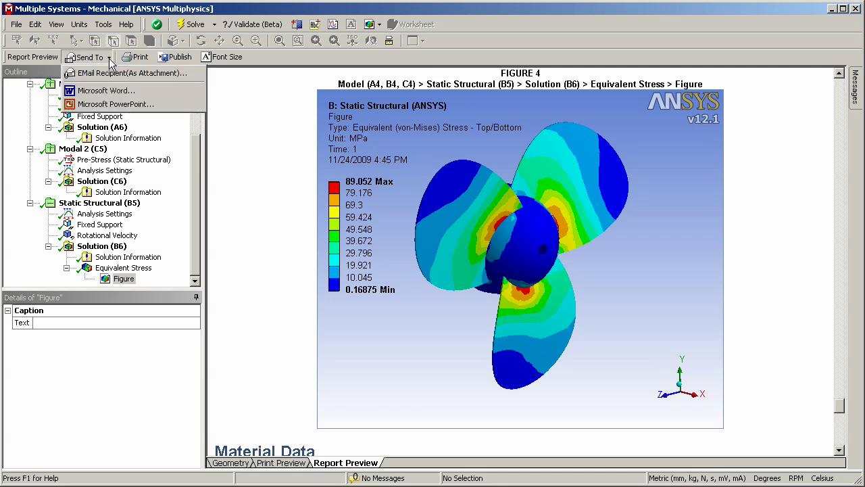
{"action": "left_click", "coordinate": [133, 106]}
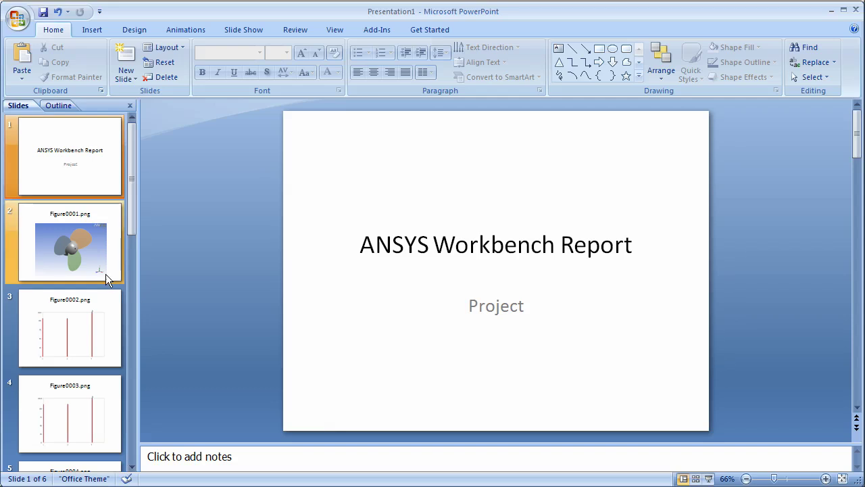
Step: Browse slides 2, 4 and 6 of the exported presentation
{"action": "left_click", "coordinate": [92, 257]}
{"action": "scroll", "coordinate": [129, 329], "scroll_direction": "down", "scroll_amount": 3}
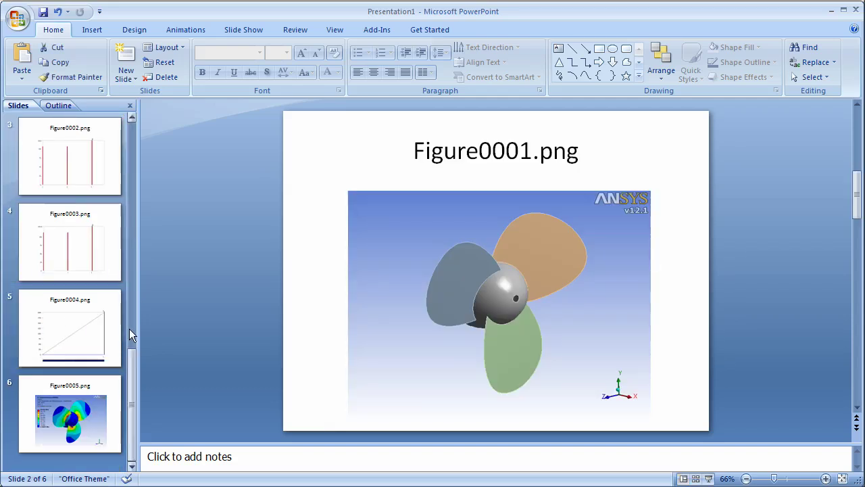
{"action": "left_click", "coordinate": [69, 243]}
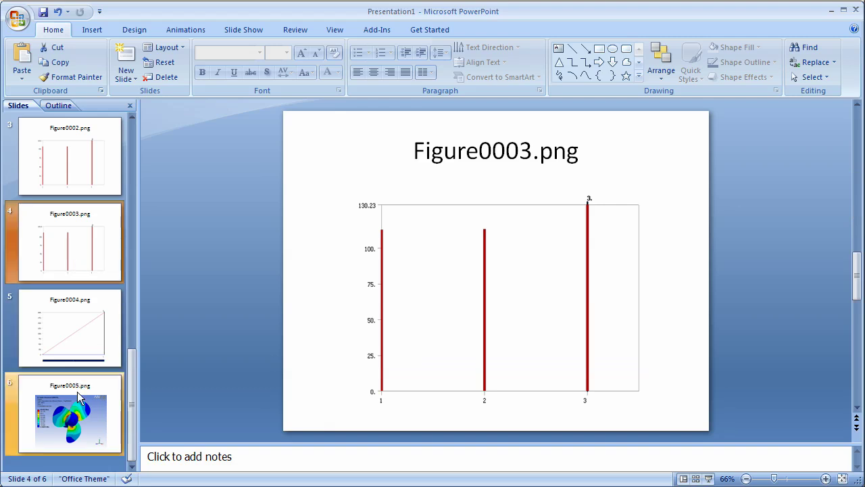
{"action": "left_click", "coordinate": [79, 419]}
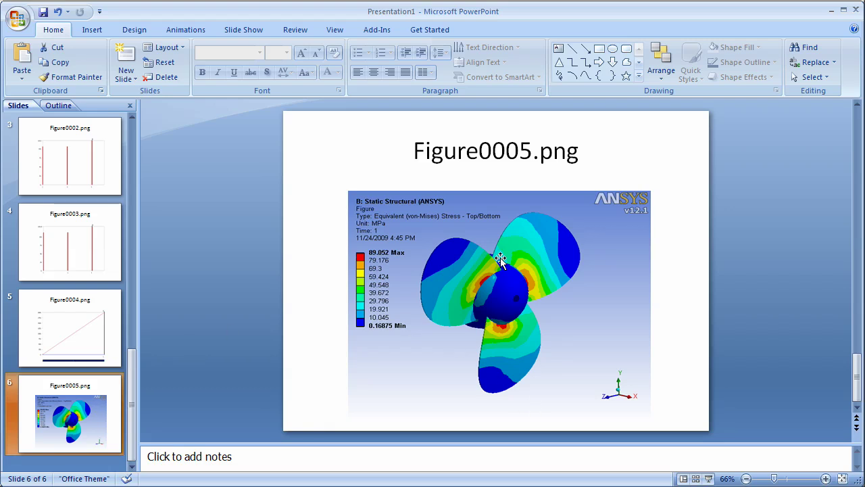
Step: Retitle slide 6 from Figure0005.png to 'Stress' and return to Mechanical
{"action": "left_click", "coordinate": [476, 142]}
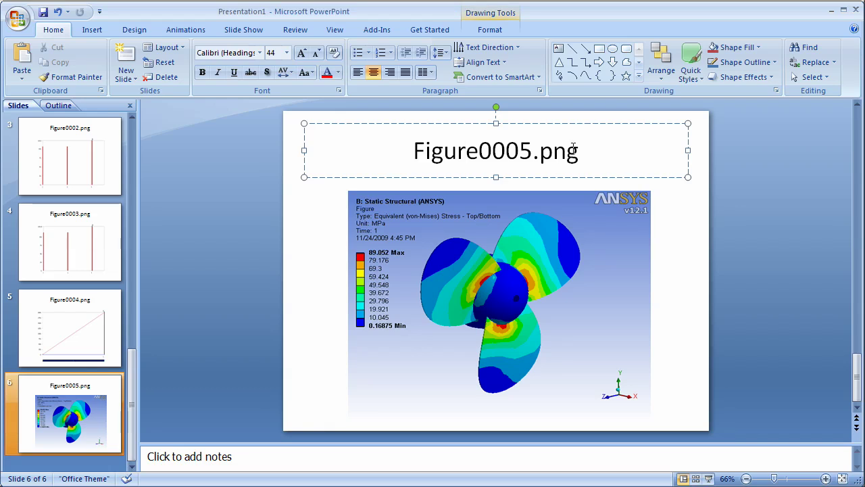
{"action": "left_click_drag", "start_coordinate": [579, 151], "coordinate": [388, 150]}
{"action": "type", "text": "Stress"}
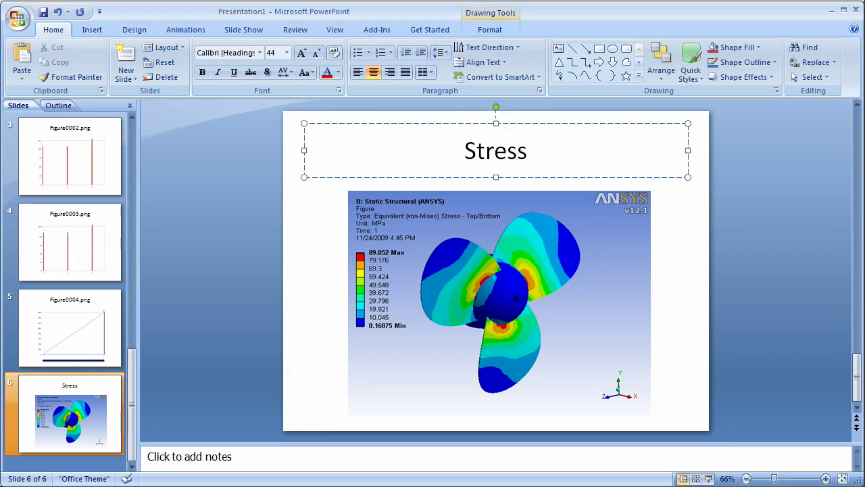
{"action": "left_click", "coordinate": [740, 260]}
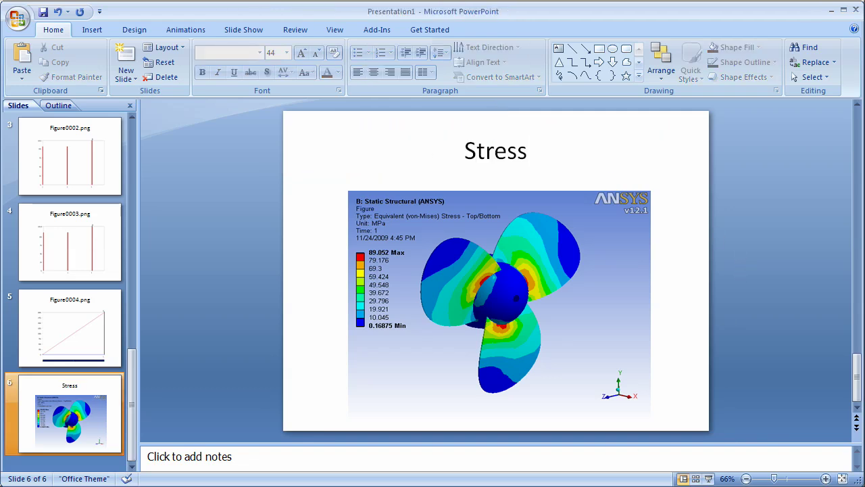
{"action": "key", "text": "alt+Tab"}
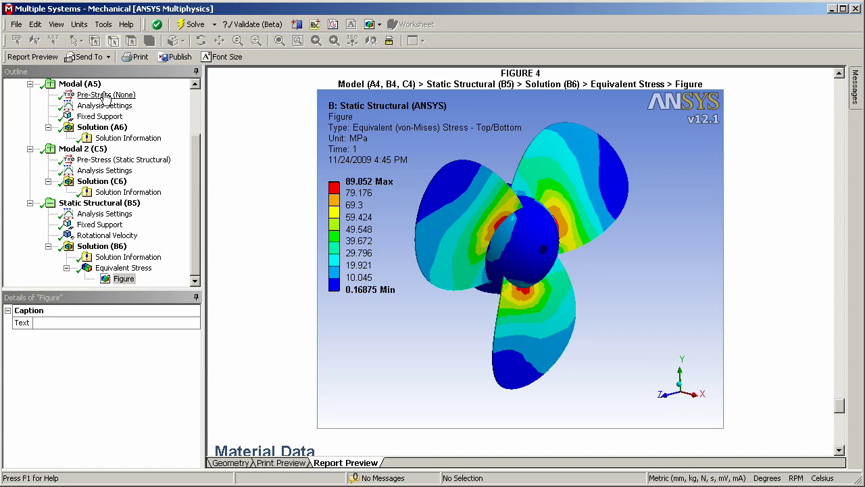
Step: Send the Mechanical report to Microsoft Word as Mechanical_Report.htm
{"action": "left_click", "coordinate": [107, 58]}
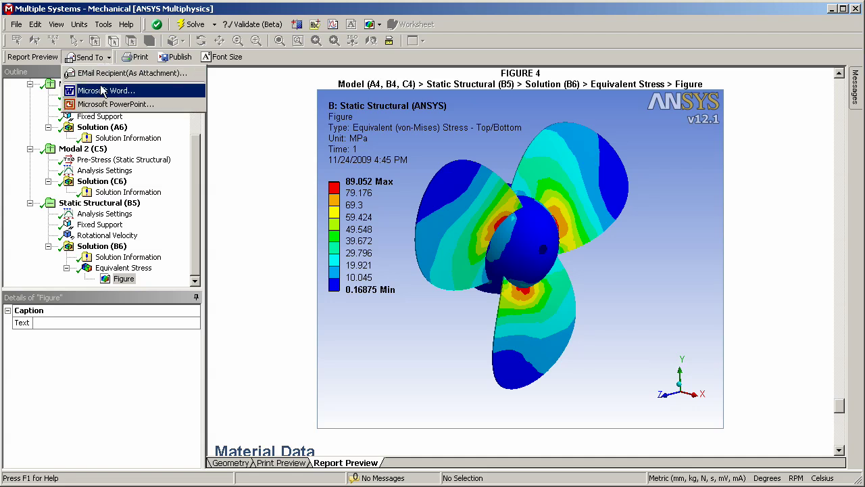
{"action": "left_click", "coordinate": [105, 90]}
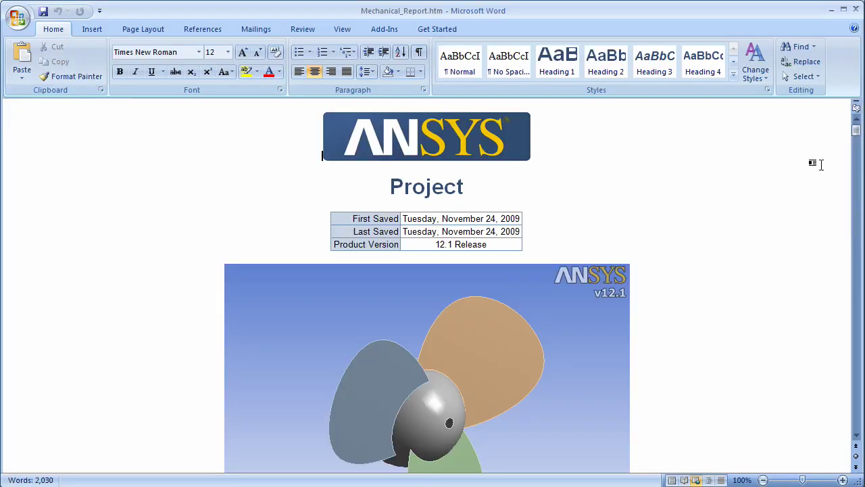
Step: Scroll through Mechanical_Report.htm past the modal frequency tables to the 89.052 MPa equivalent stress figure
{"action": "scroll", "coordinate": [821, 164], "scroll_direction": "down", "scroll_amount": 4}
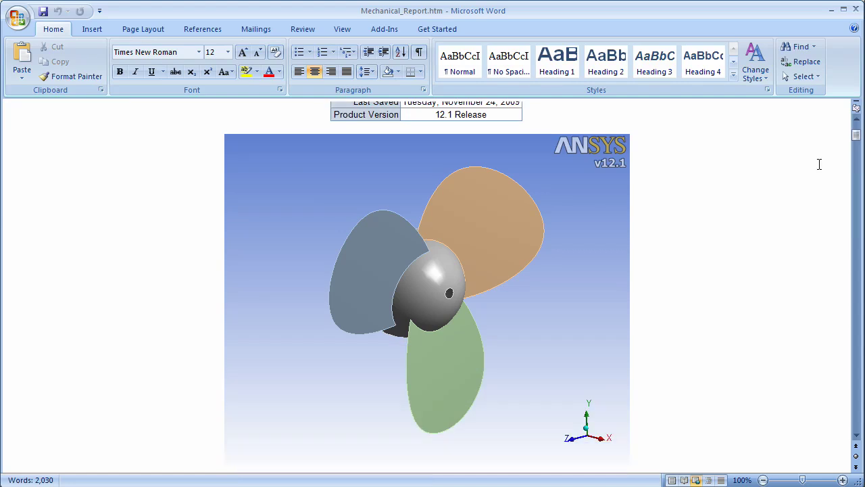
{"action": "scroll", "coordinate": [819, 164], "scroll_direction": "down", "scroll_amount": 7}
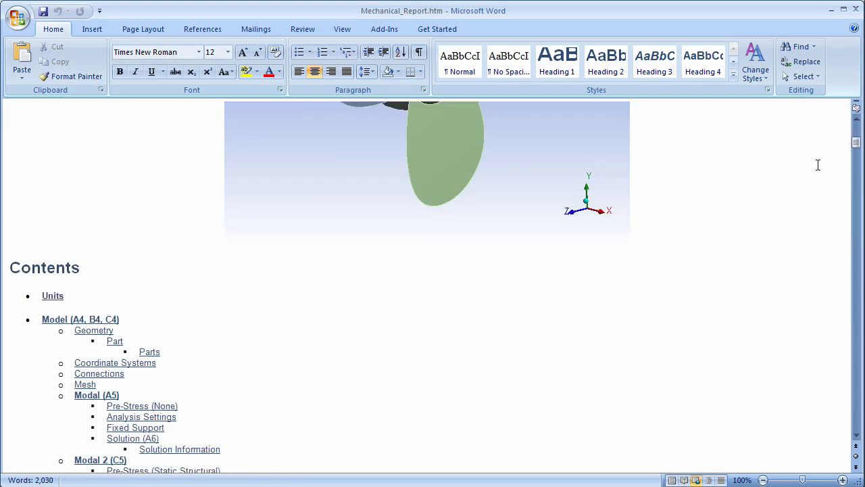
{"action": "scroll", "coordinate": [816, 164], "scroll_direction": "down", "scroll_amount": 2}
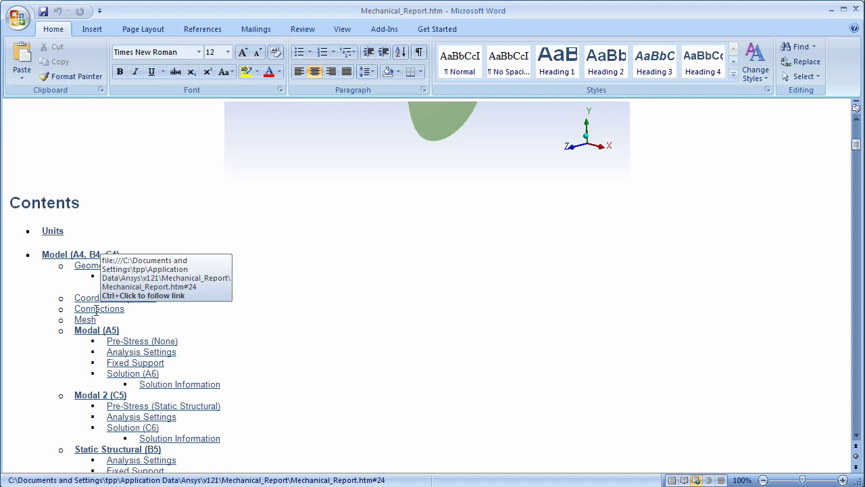
{"action": "scroll", "coordinate": [576, 359], "scroll_direction": "down", "scroll_amount": 7}
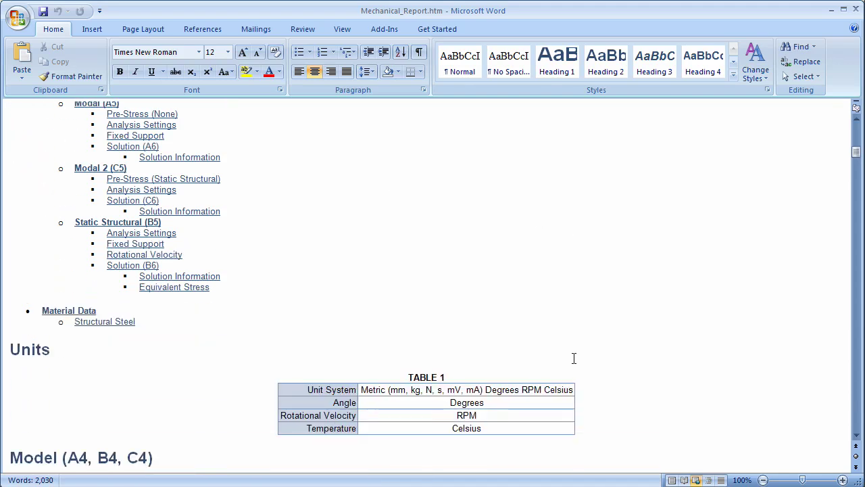
{"action": "scroll", "coordinate": [574, 358], "scroll_direction": "down", "scroll_amount": 2}
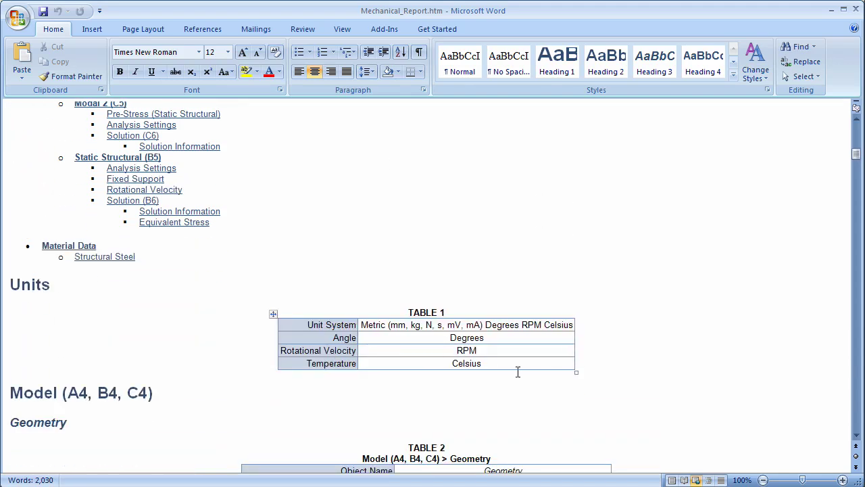
{"action": "scroll", "coordinate": [518, 372], "scroll_direction": "down", "scroll_amount": 1}
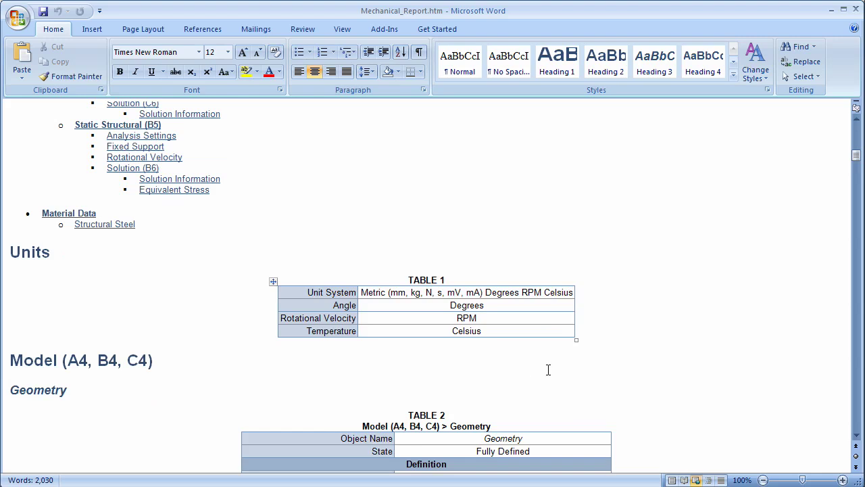
{"action": "scroll", "coordinate": [549, 368], "scroll_direction": "down", "scroll_amount": 1}
{"action": "scroll", "coordinate": [548, 370], "scroll_direction": "down", "scroll_amount": 20}
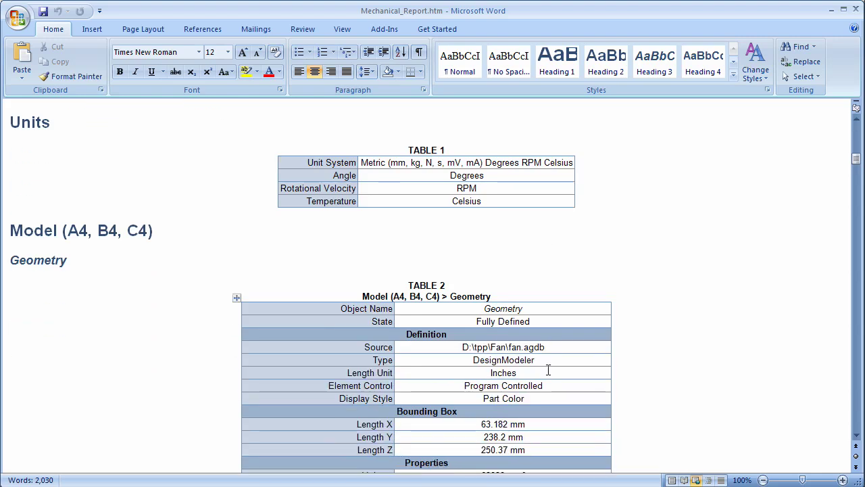
{"action": "scroll", "coordinate": [546, 364], "scroll_direction": "down", "scroll_amount": 20}
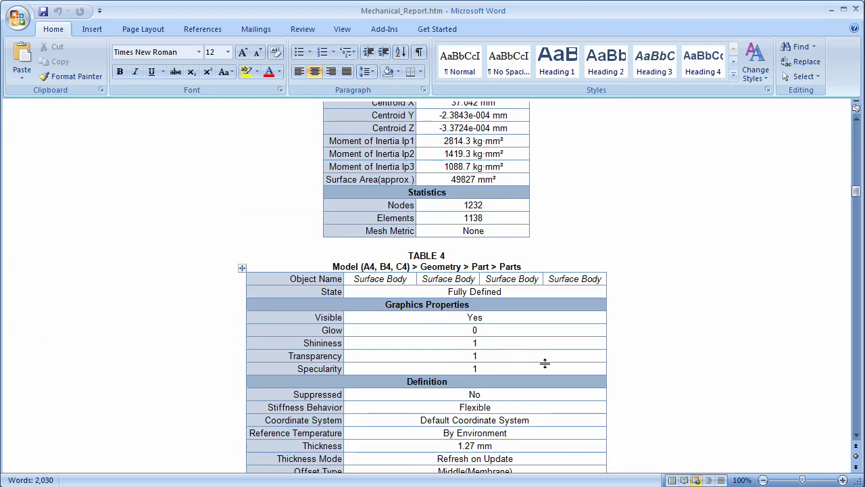
{"action": "scroll", "coordinate": [544, 363], "scroll_direction": "down", "scroll_amount": 20}
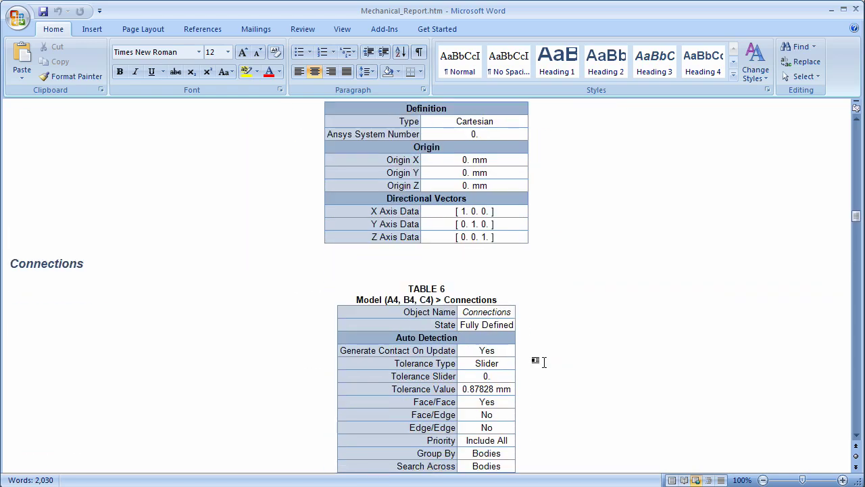
{"action": "scroll", "coordinate": [545, 363], "scroll_direction": "down", "scroll_amount": 20}
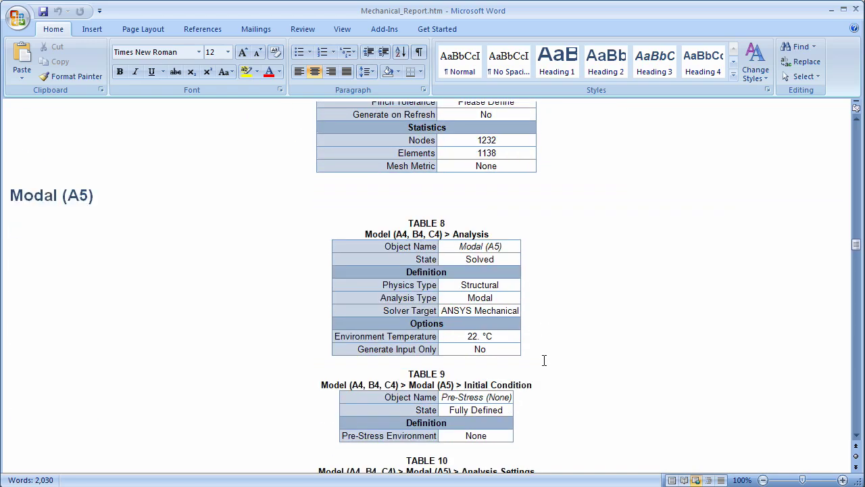
{"action": "scroll", "coordinate": [542, 359], "scroll_direction": "down", "scroll_amount": 20}
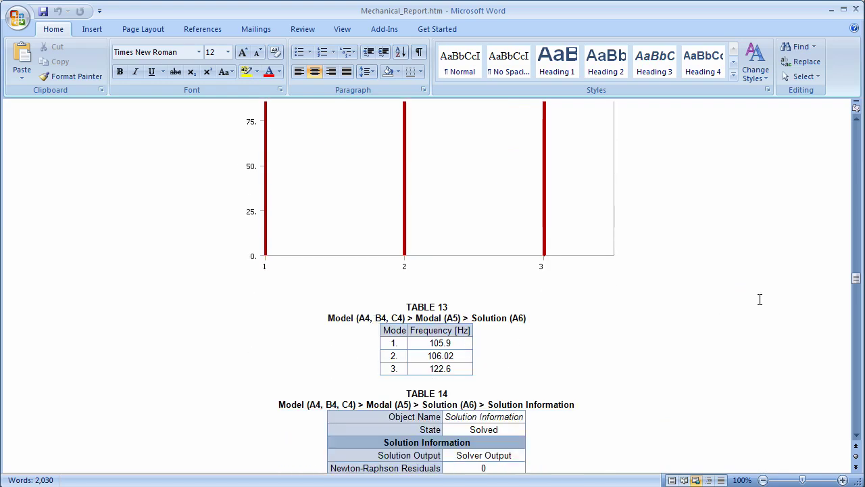
{"action": "left_click_drag", "start_coordinate": [856, 278], "coordinate": [855, 330]}
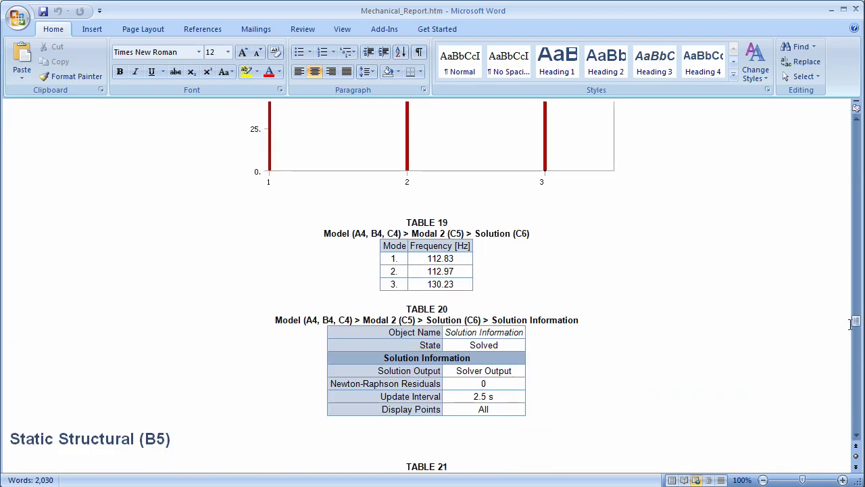
{"action": "left_click_drag", "start_coordinate": [856, 329], "coordinate": [850, 403]}
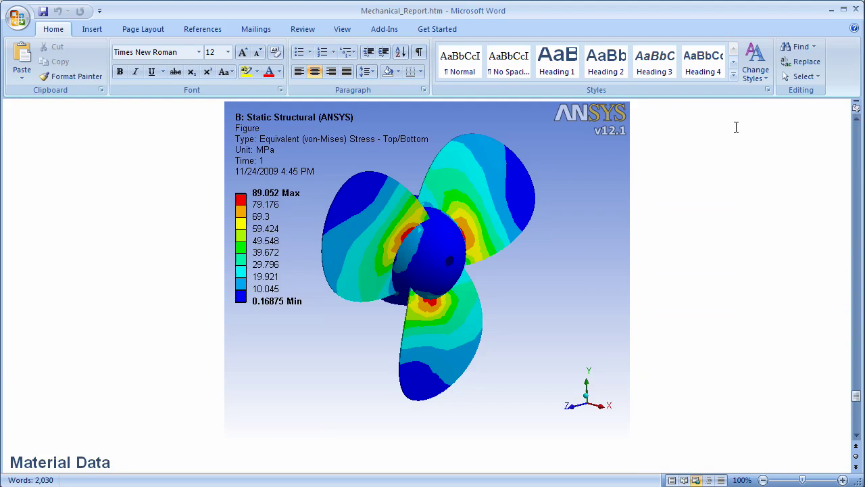
{"action": "left_click", "coordinate": [830, 9]}
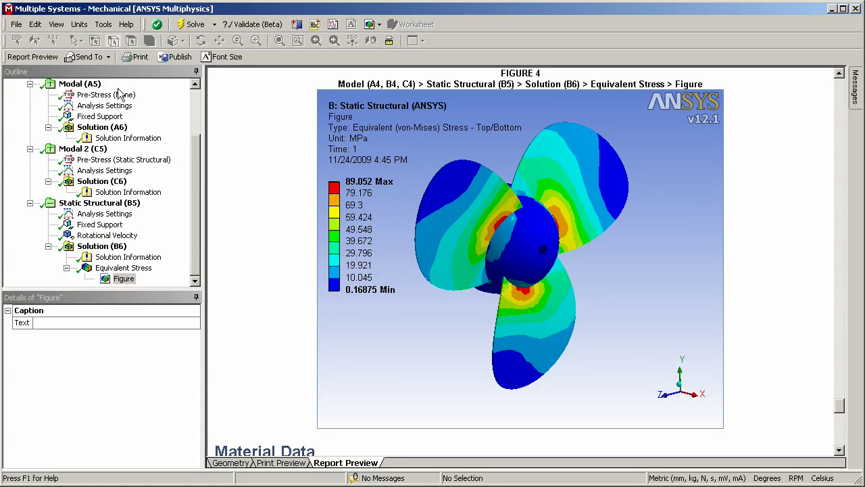
{"action": "left_click", "coordinate": [106, 58]}
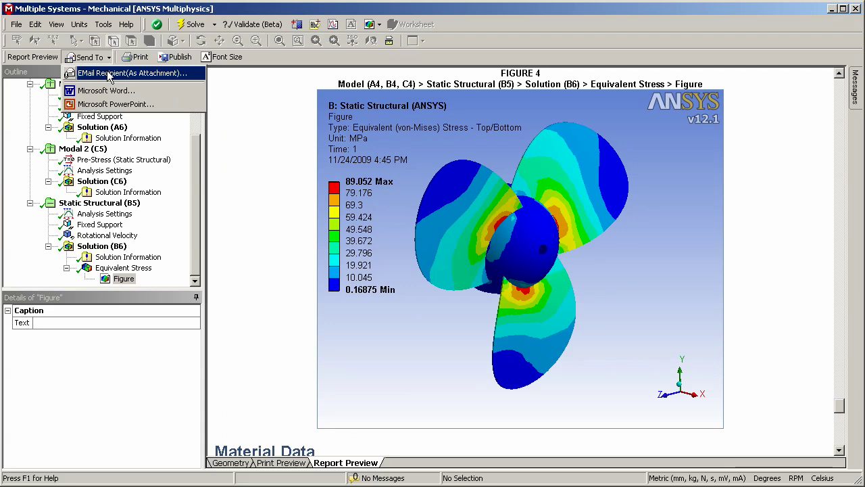
{"action": "left_click", "coordinate": [243, 116]}
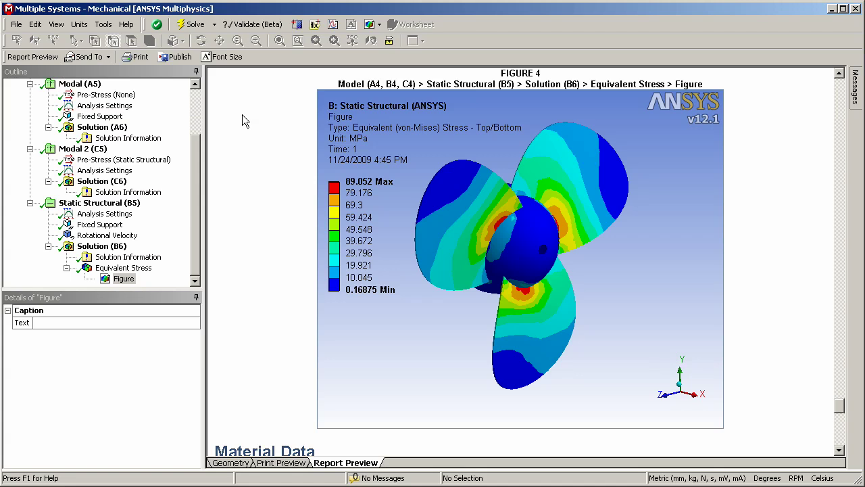